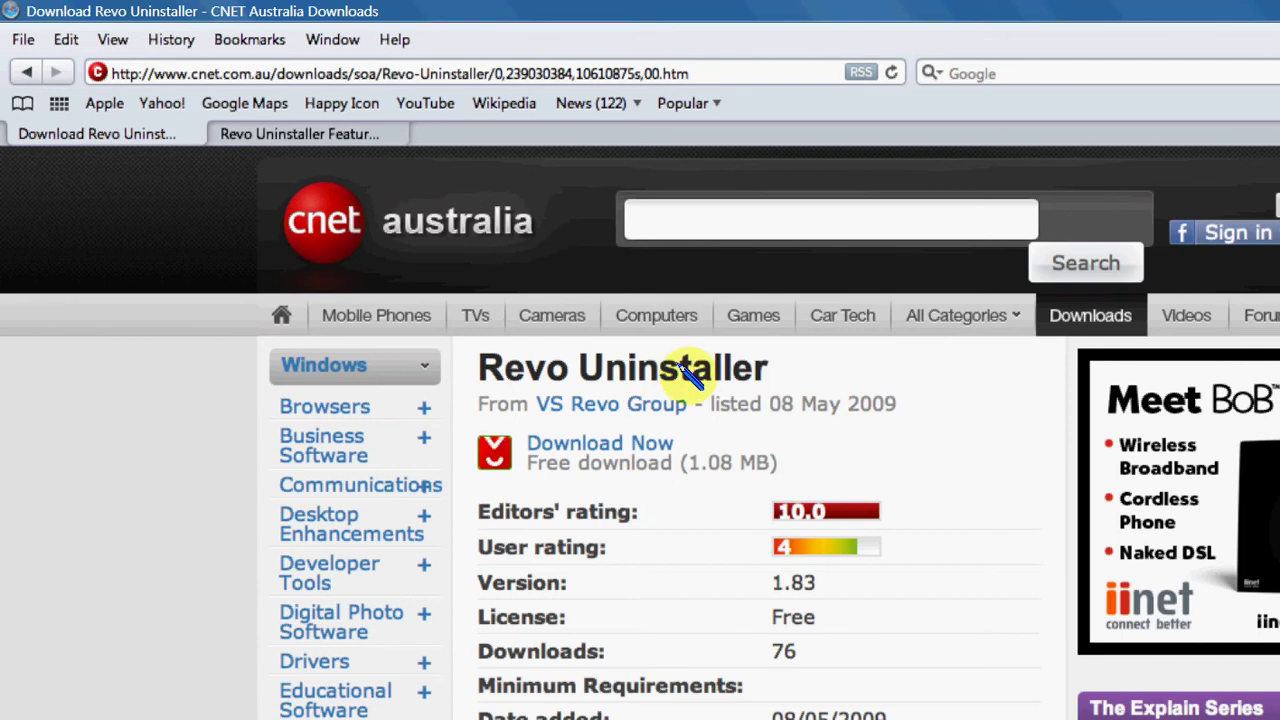
# Look over the CNET download page, then switch to the Revo Uninstaller Features tab.
pyautogui.scroll(-5, 692, 375)
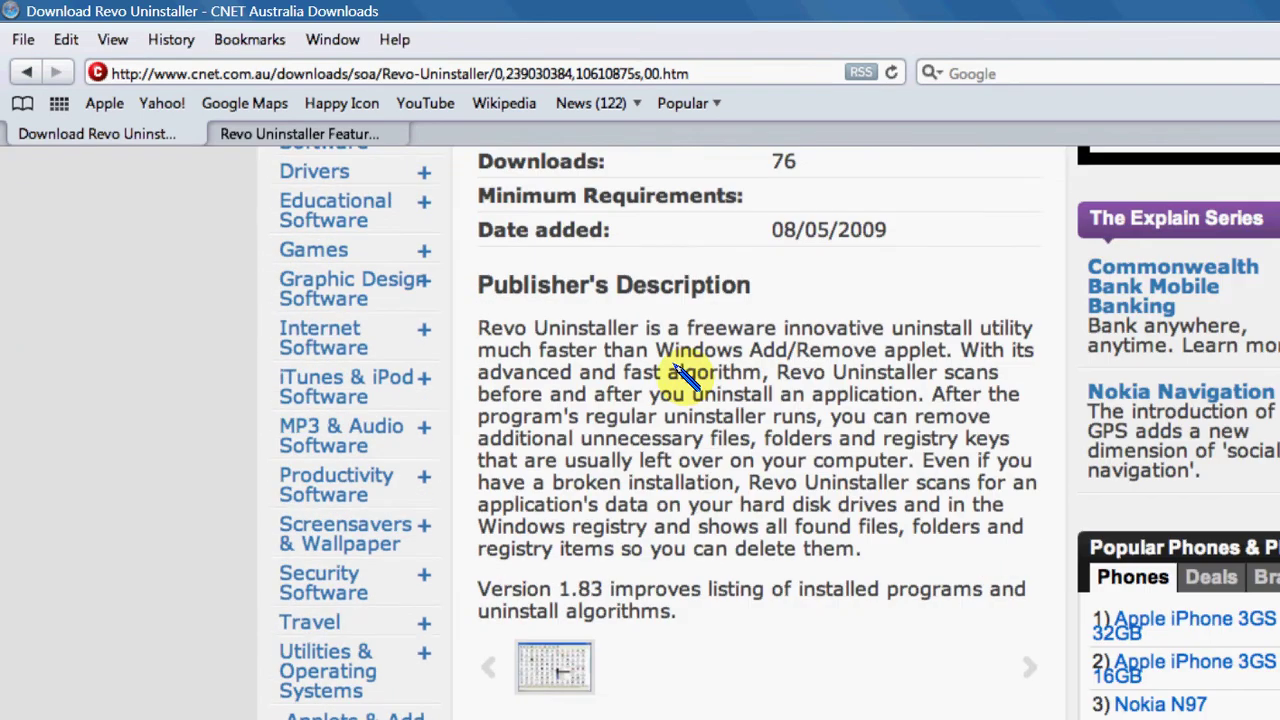
pyautogui.scroll(5, 688, 380)
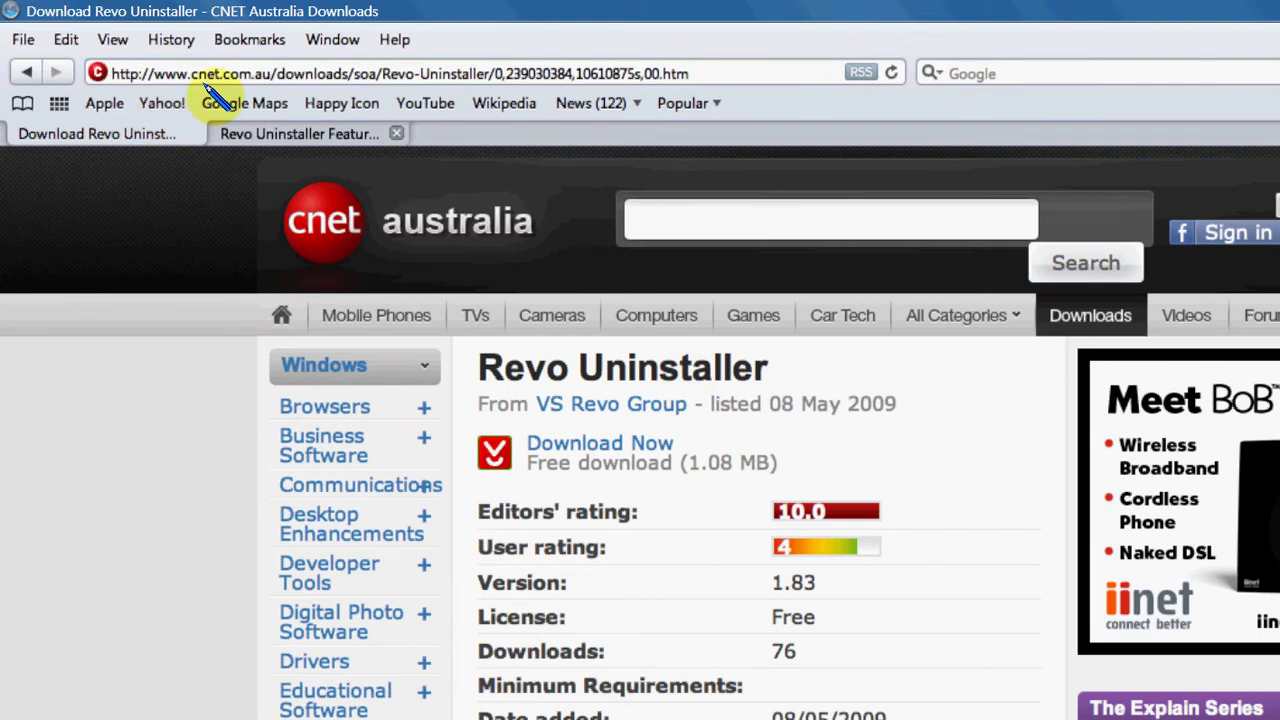
pyautogui.hotkey('ctrl', 'Tab')
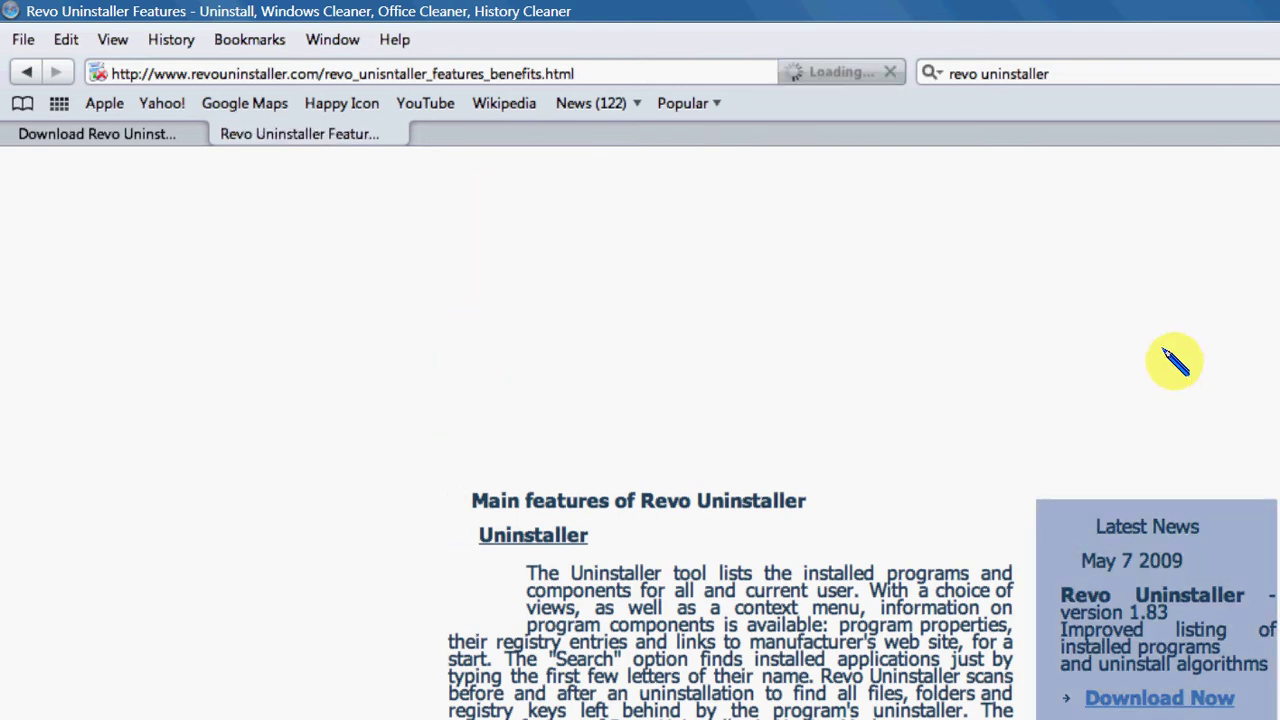
# Read the Windows Tools, Autorun Manager, Browsers Cleaner, MS Office Cleaner and Evidence Remover sections.
pyautogui.scroll(-5, 1165, 357)
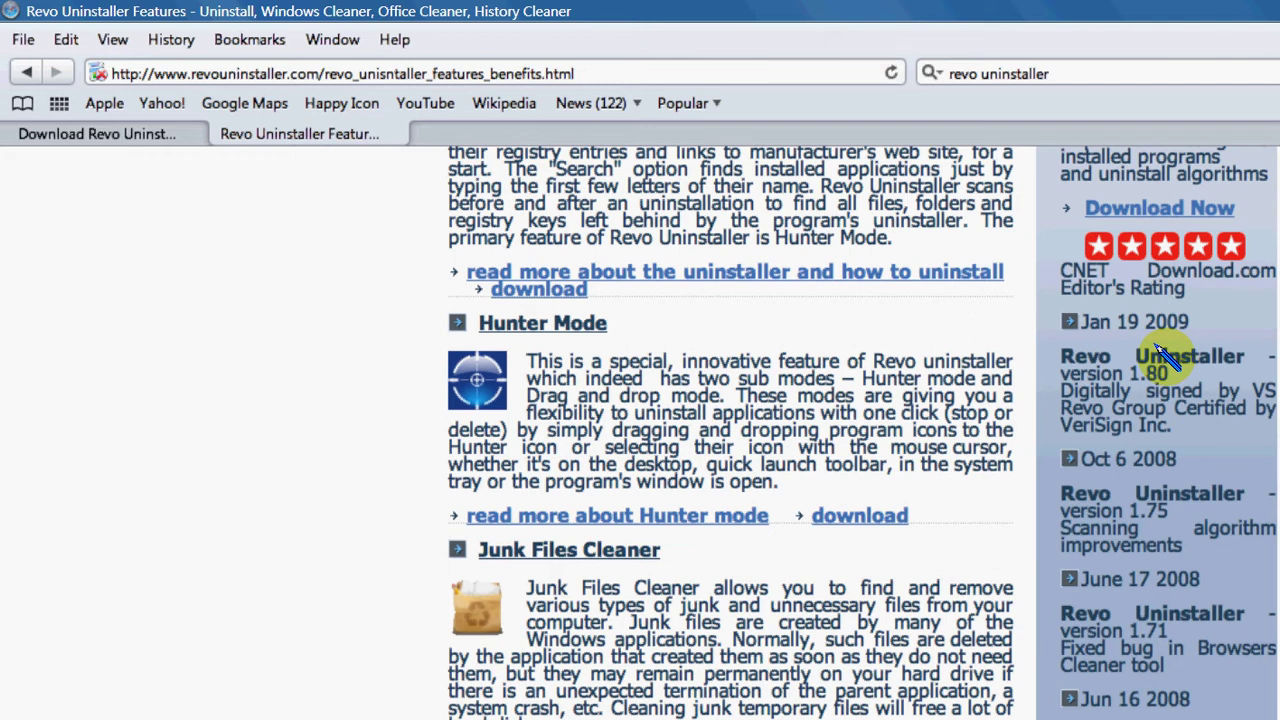
pyautogui.scroll(-1, 1170, 360)
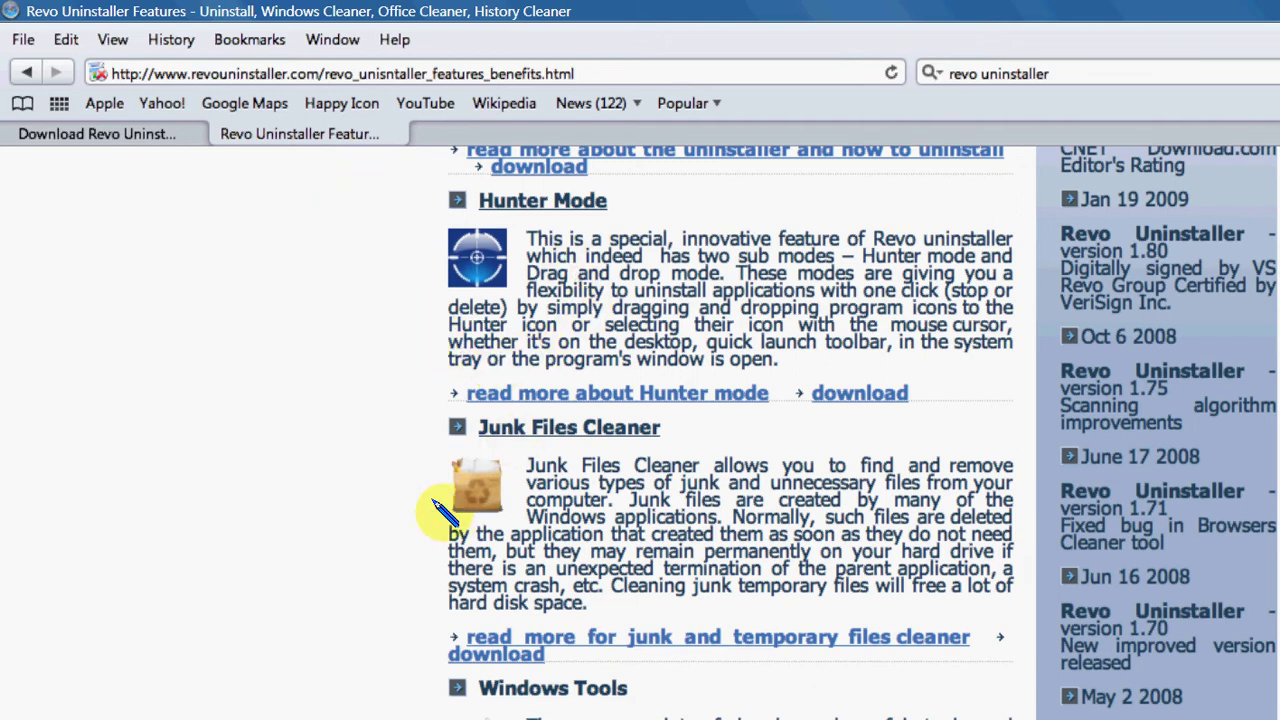
pyautogui.scroll(-5, 880, 480)
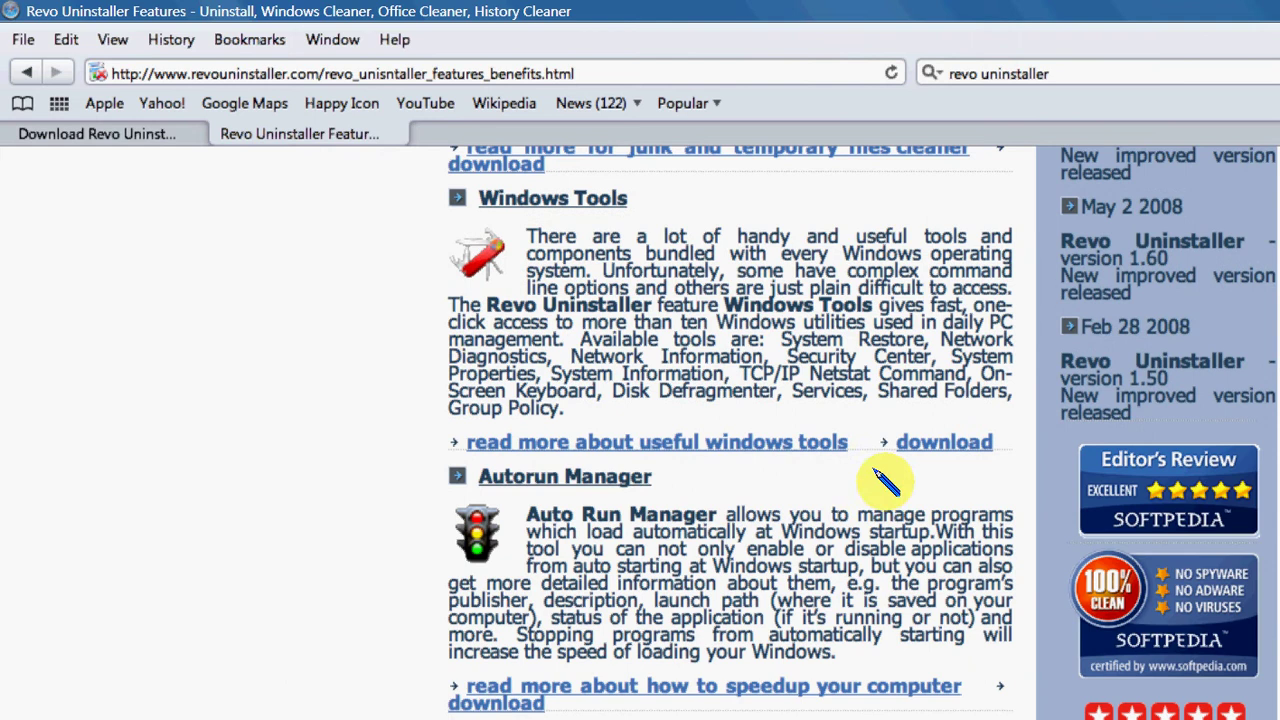
pyautogui.scroll(-1, 425, 345)
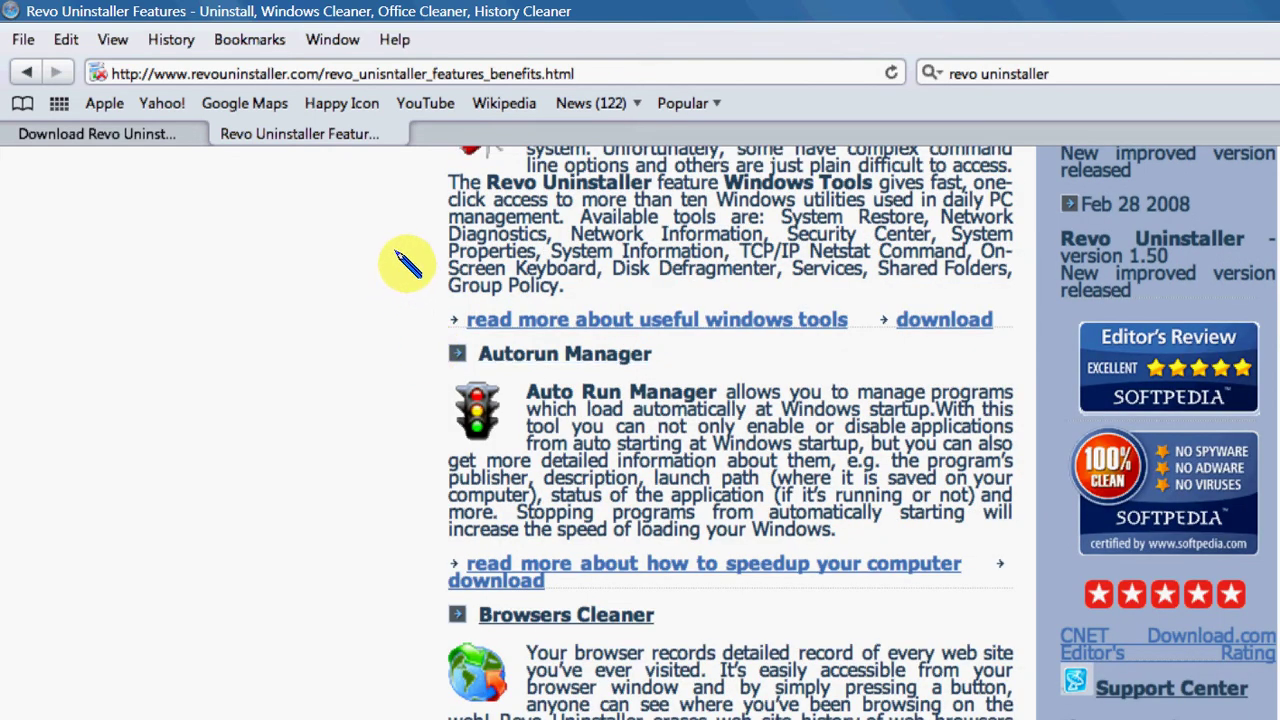
pyautogui.scroll(-2, 405, 262)
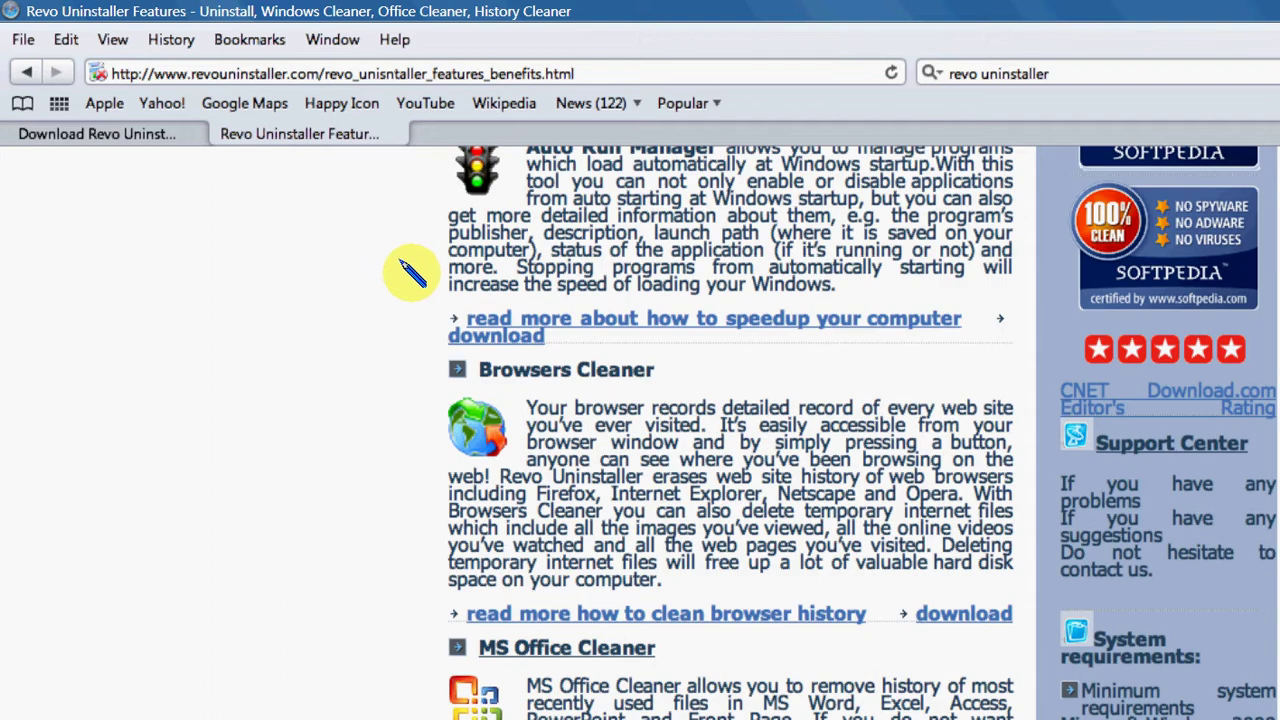
pyautogui.scroll(-4, 400, 480)
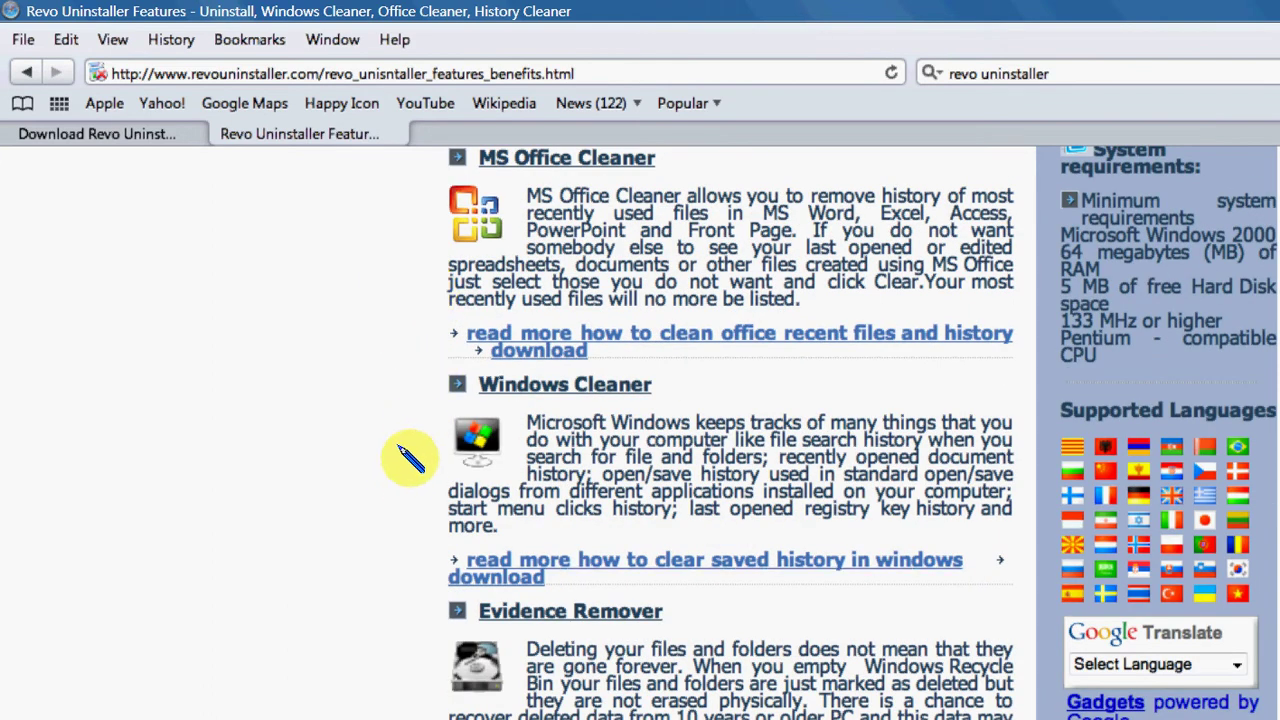
pyautogui.scroll(-3, 408, 455)
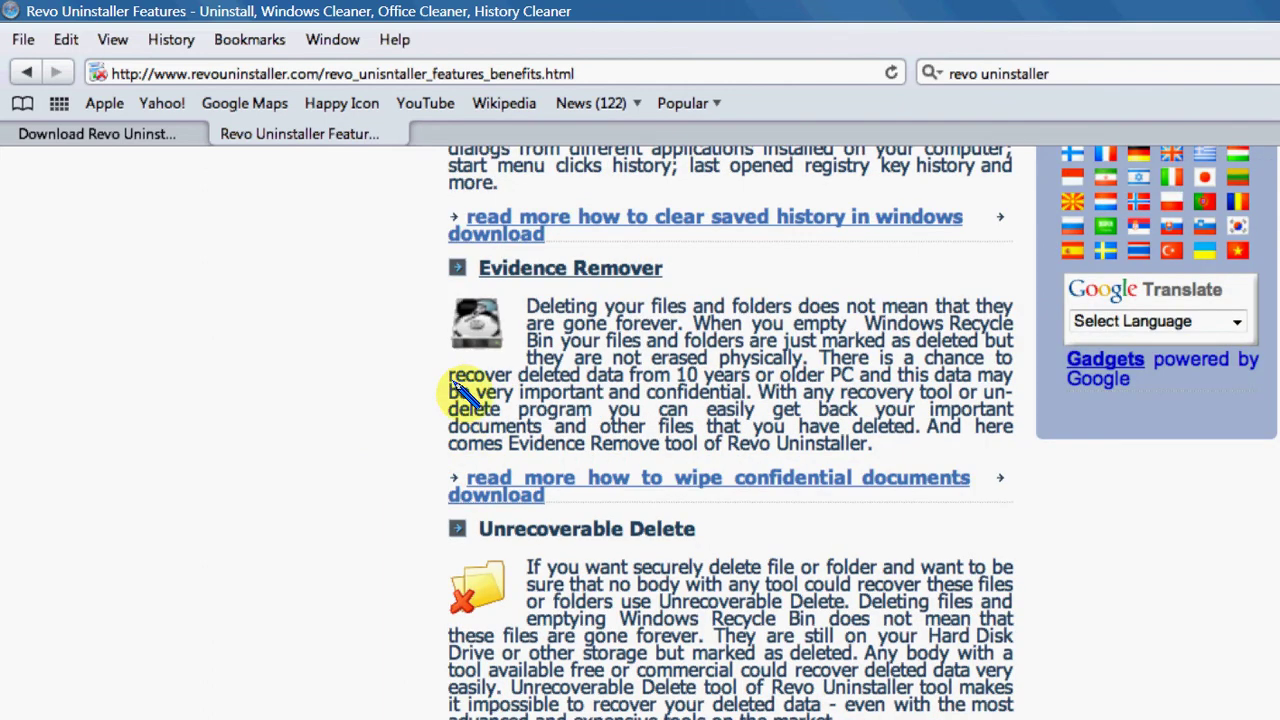
pyautogui.scroll(10, 458, 395)
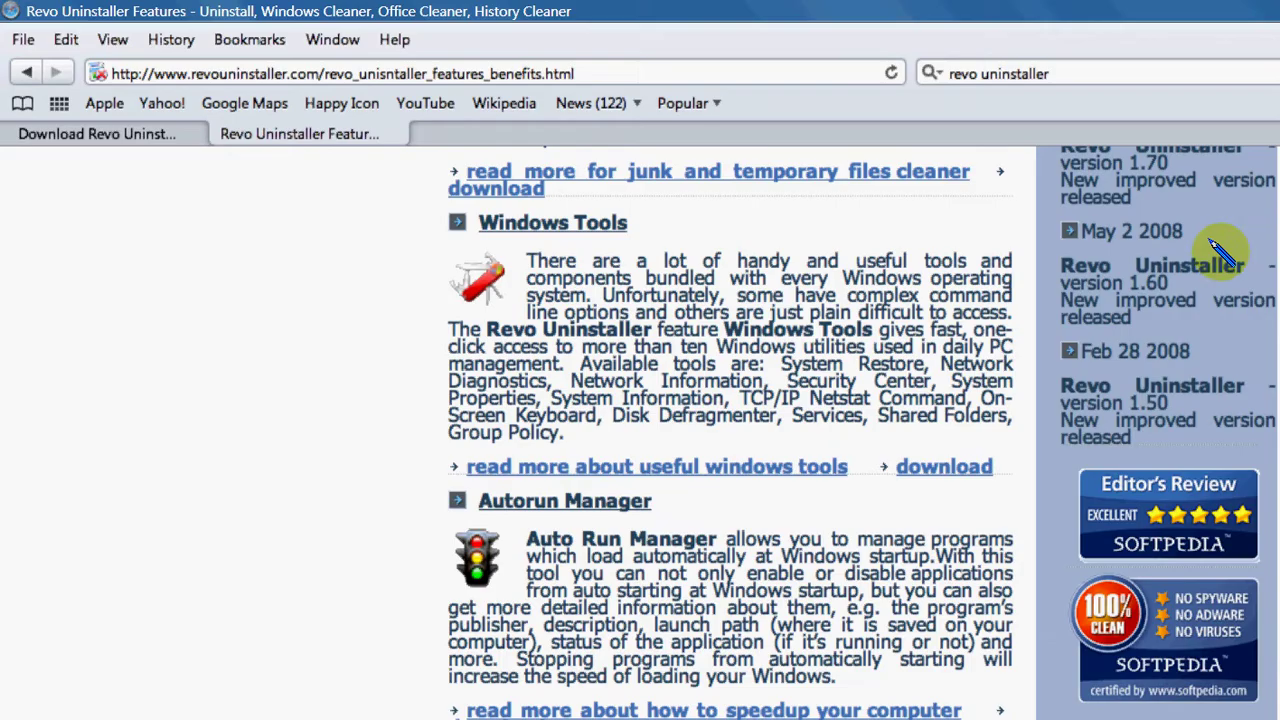
# Close Safari, then select CDBurnerXP in Revo Uninstaller and confirm uninstalling it.
pyautogui.click(1183, 9)
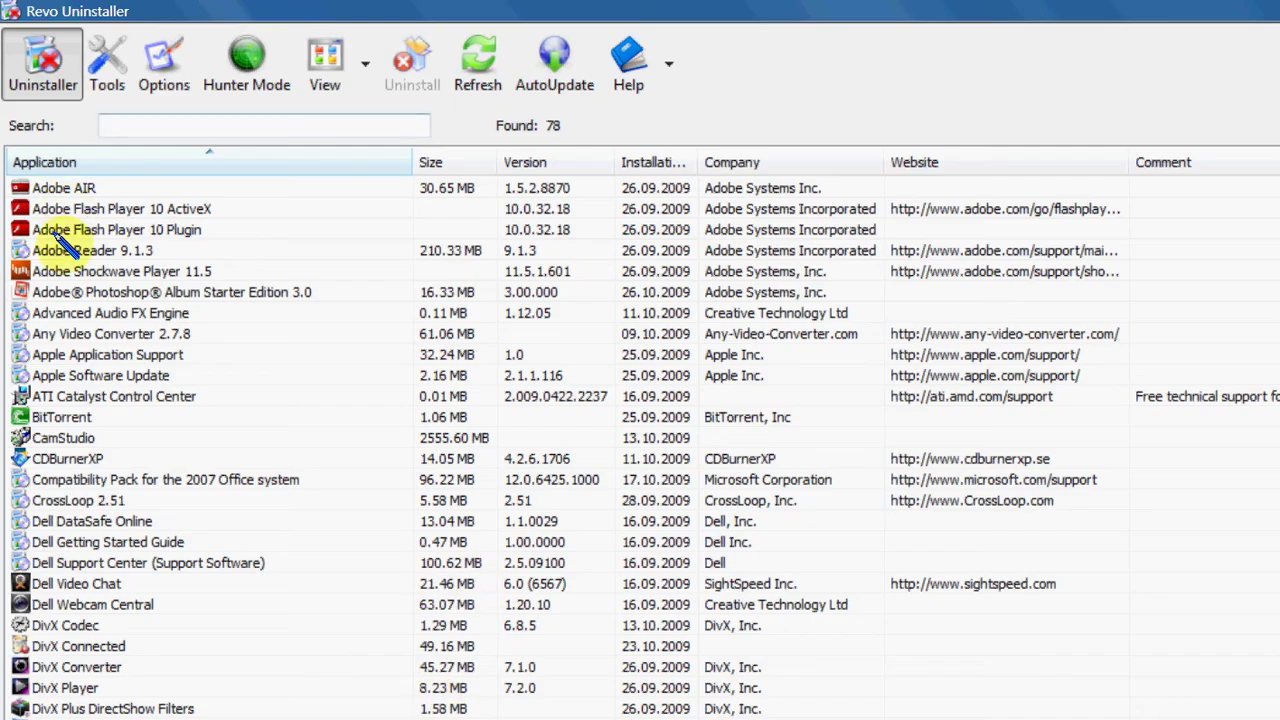
pyautogui.press('c')
pyautogui.press('d')
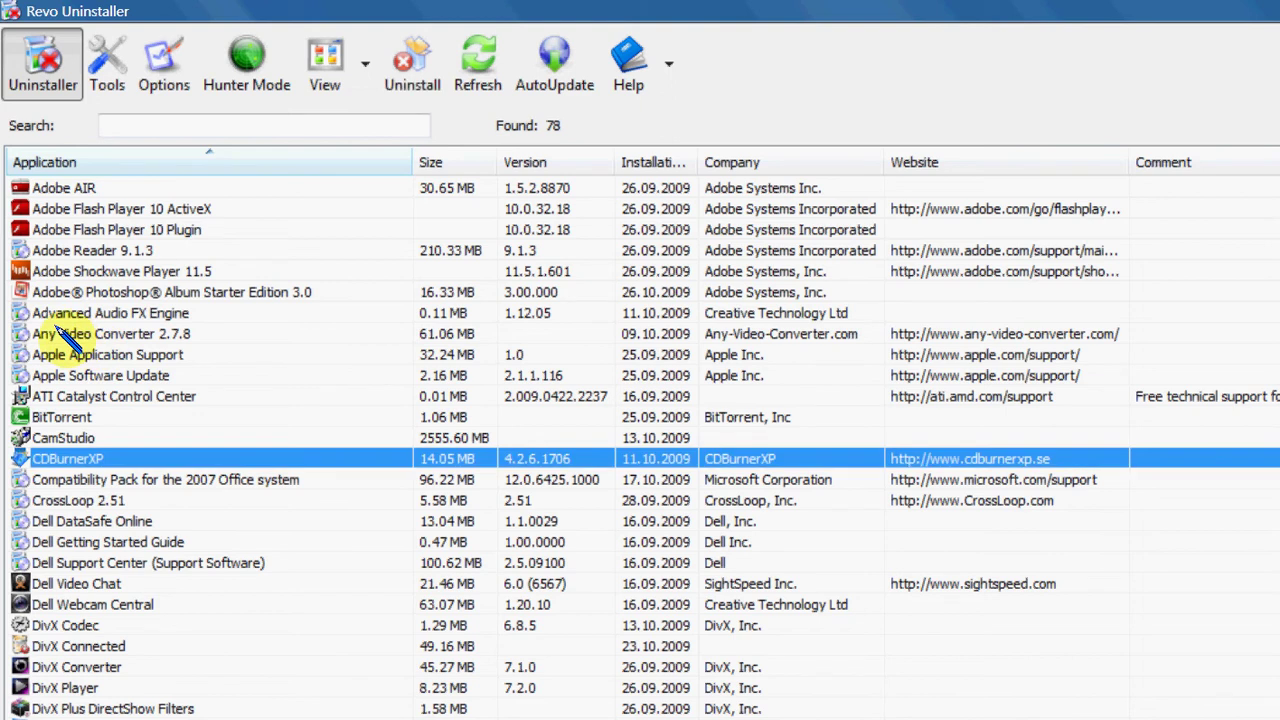
pyautogui.press('Delete')
pyautogui.press('Return')
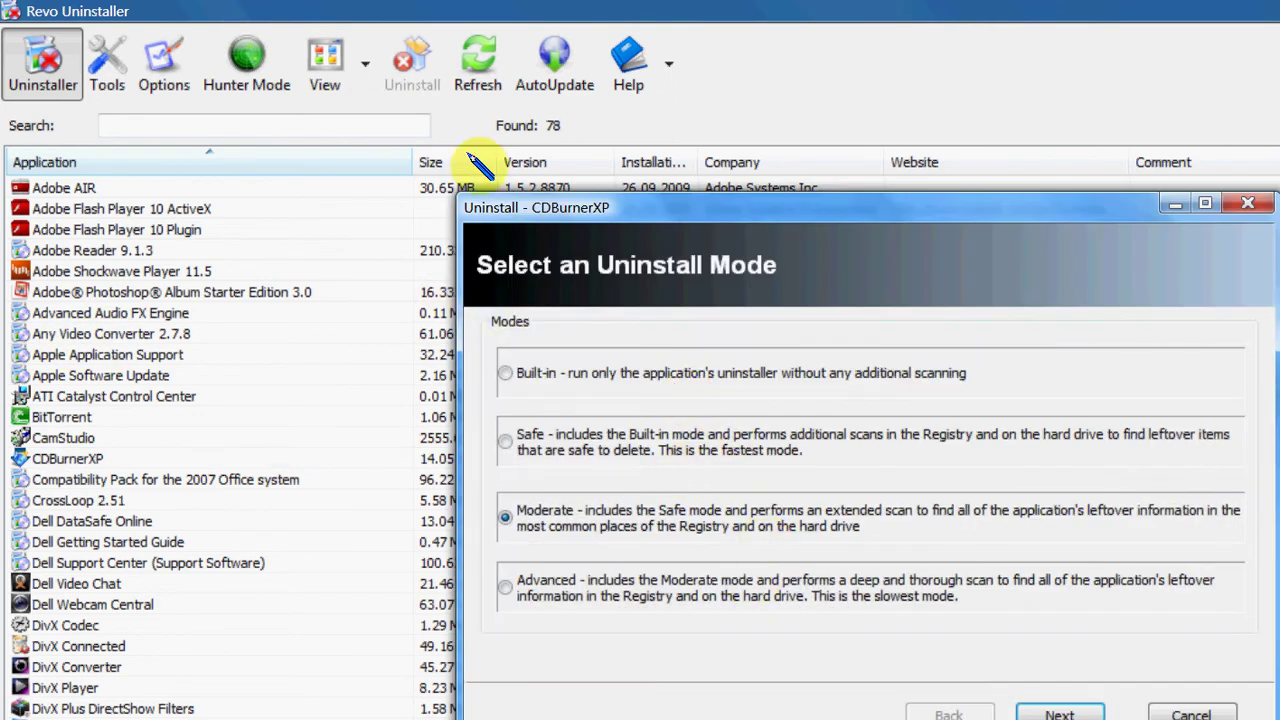
# Choose the Safe uninstall mode in the CDBurnerXP uninstall wizard.
pyautogui.moveTo(485, 207); pyautogui.dragTo(47, 89)
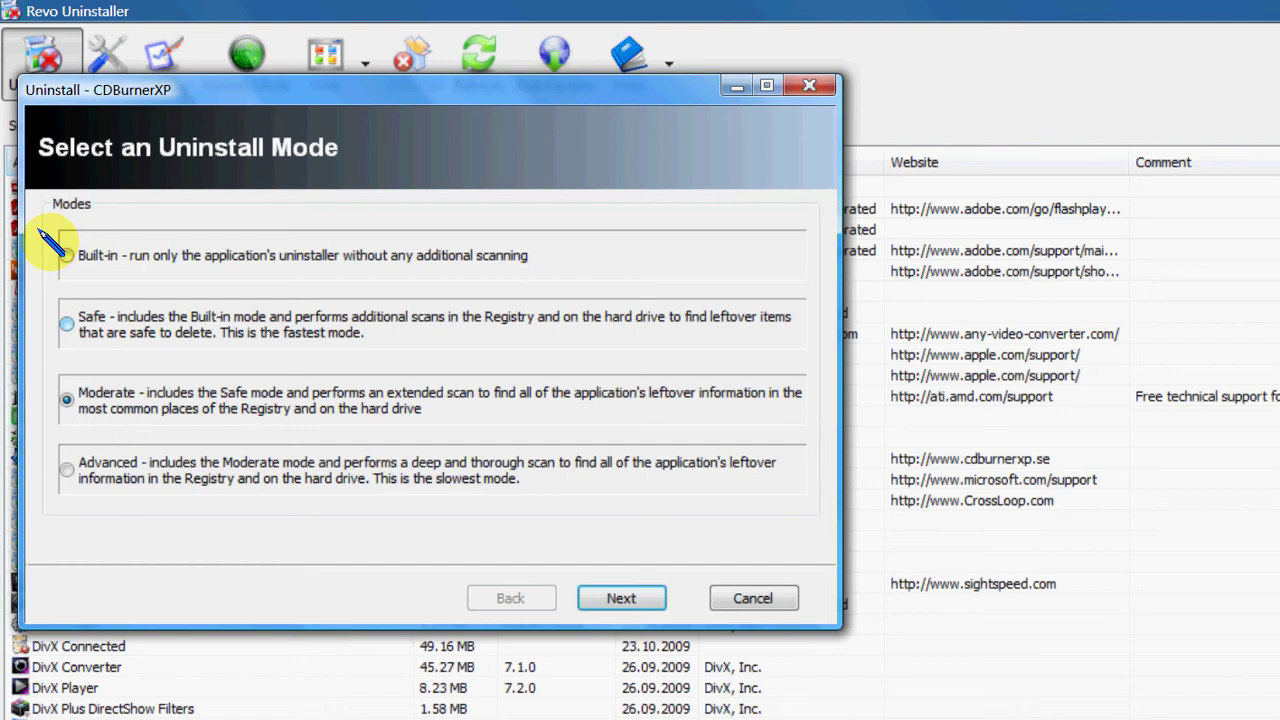
pyautogui.click(124, 317)
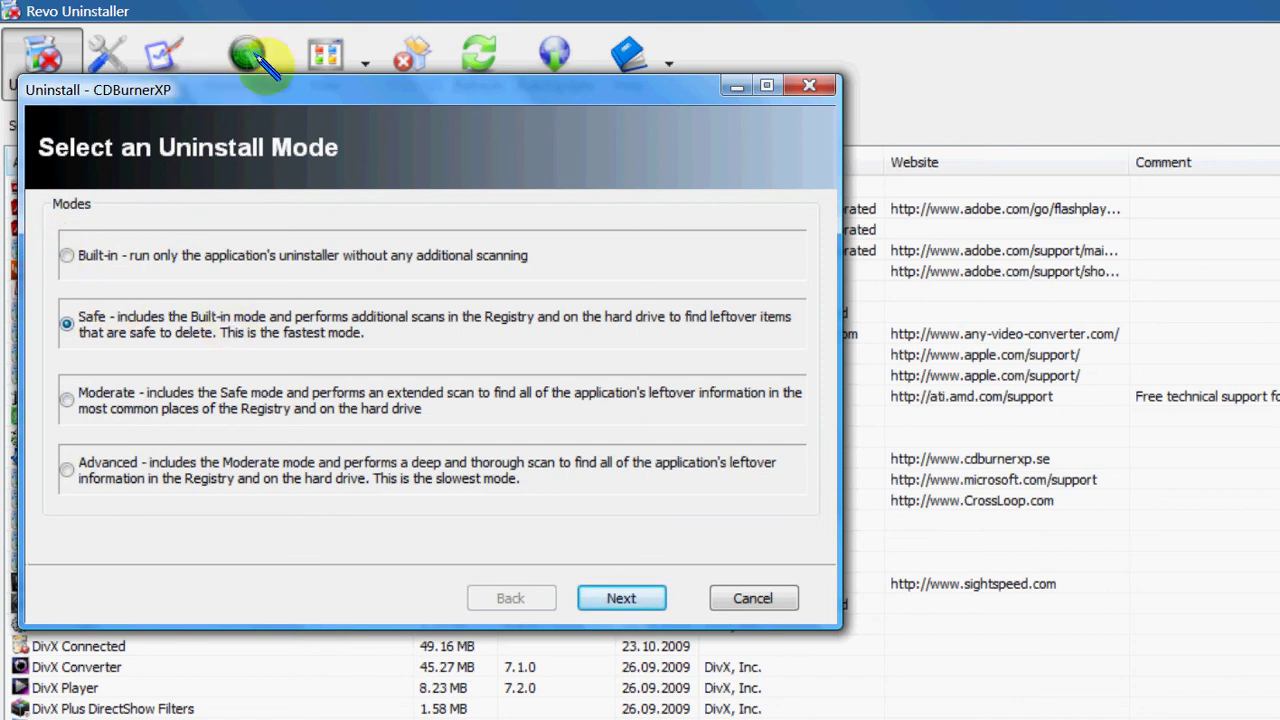
pyautogui.moveTo(262, 94); pyautogui.dragTo(341, 23)
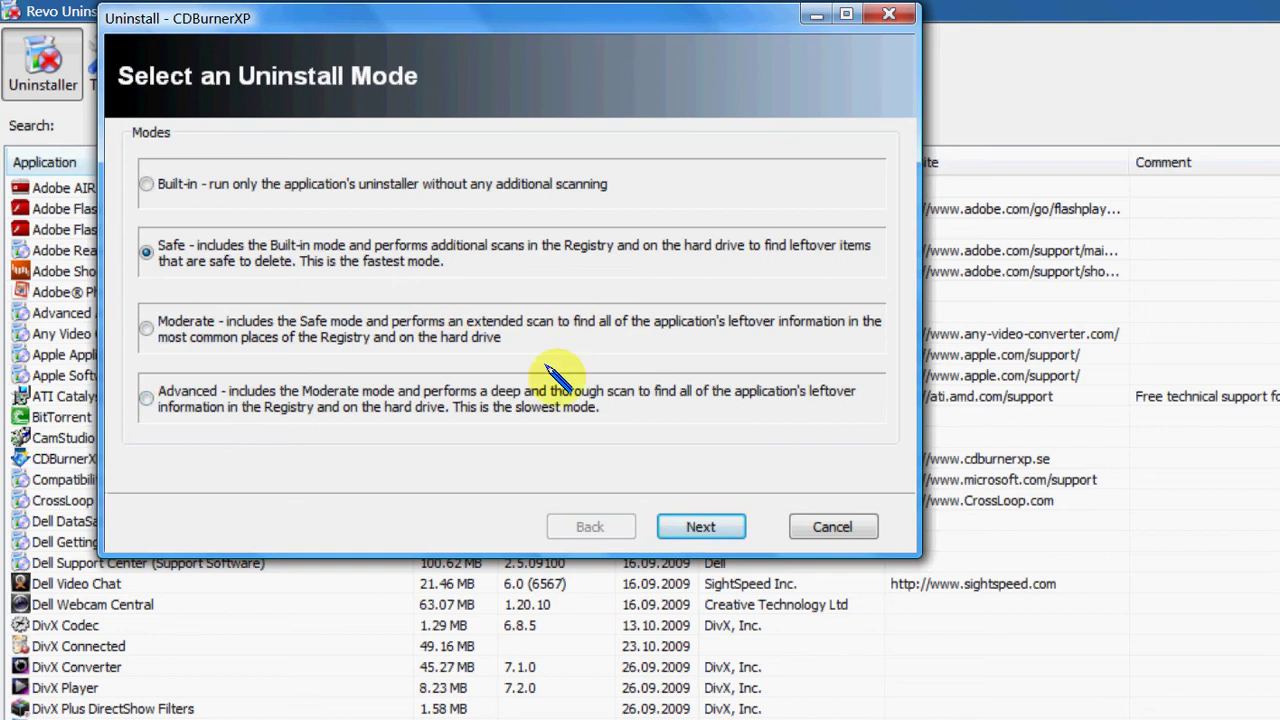
# Run CDBurnerXP's own uninstaller, confirm complete removal, and dismiss the success message.
pyautogui.press('Return')
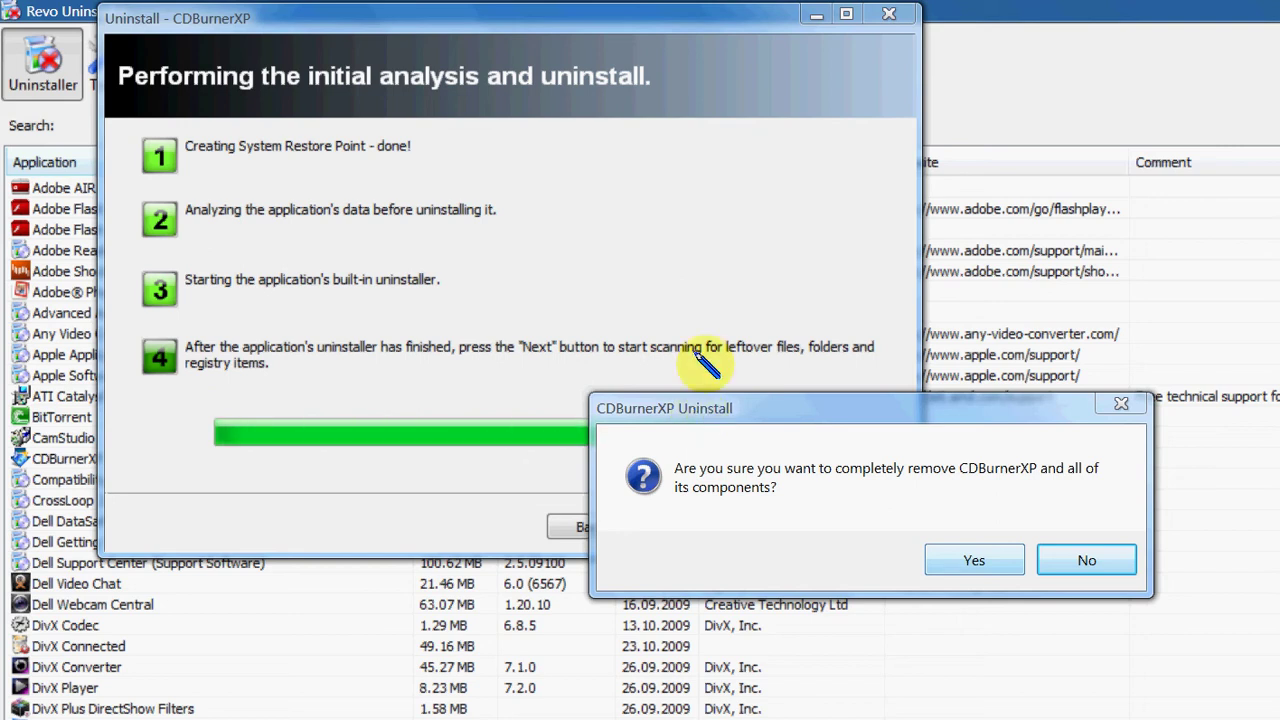
pyautogui.press('y')
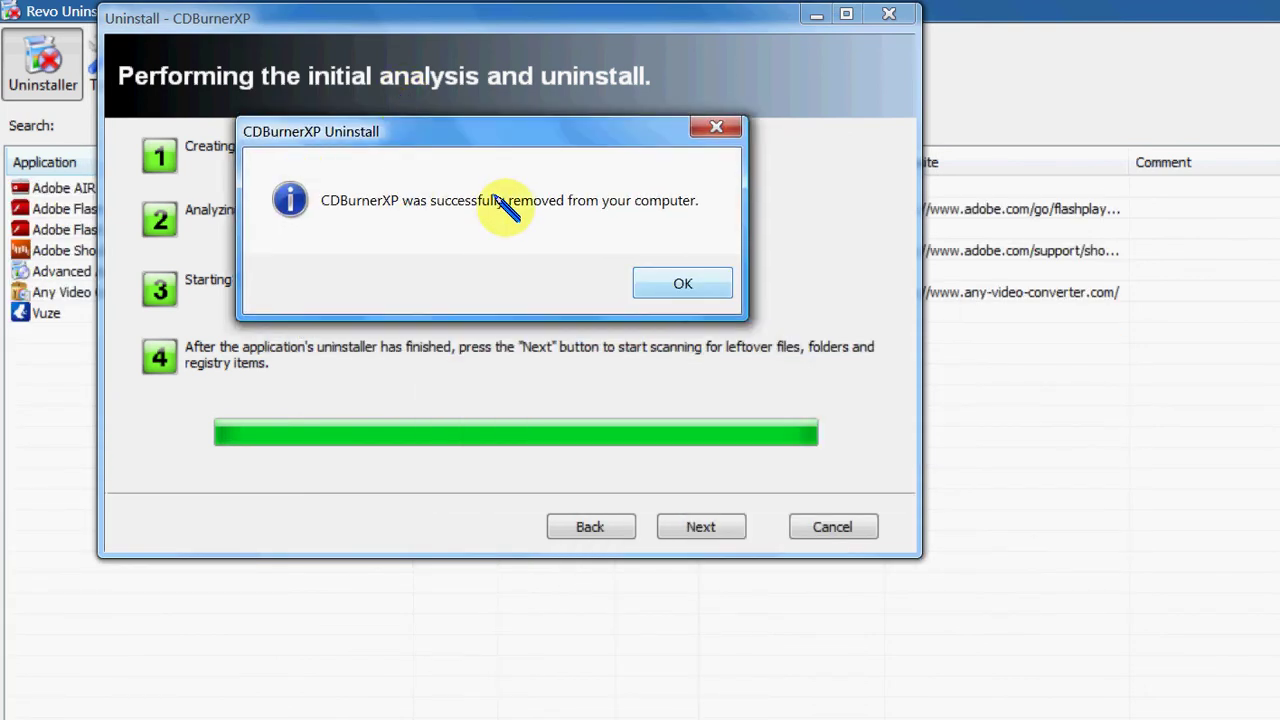
pyautogui.press('Return')
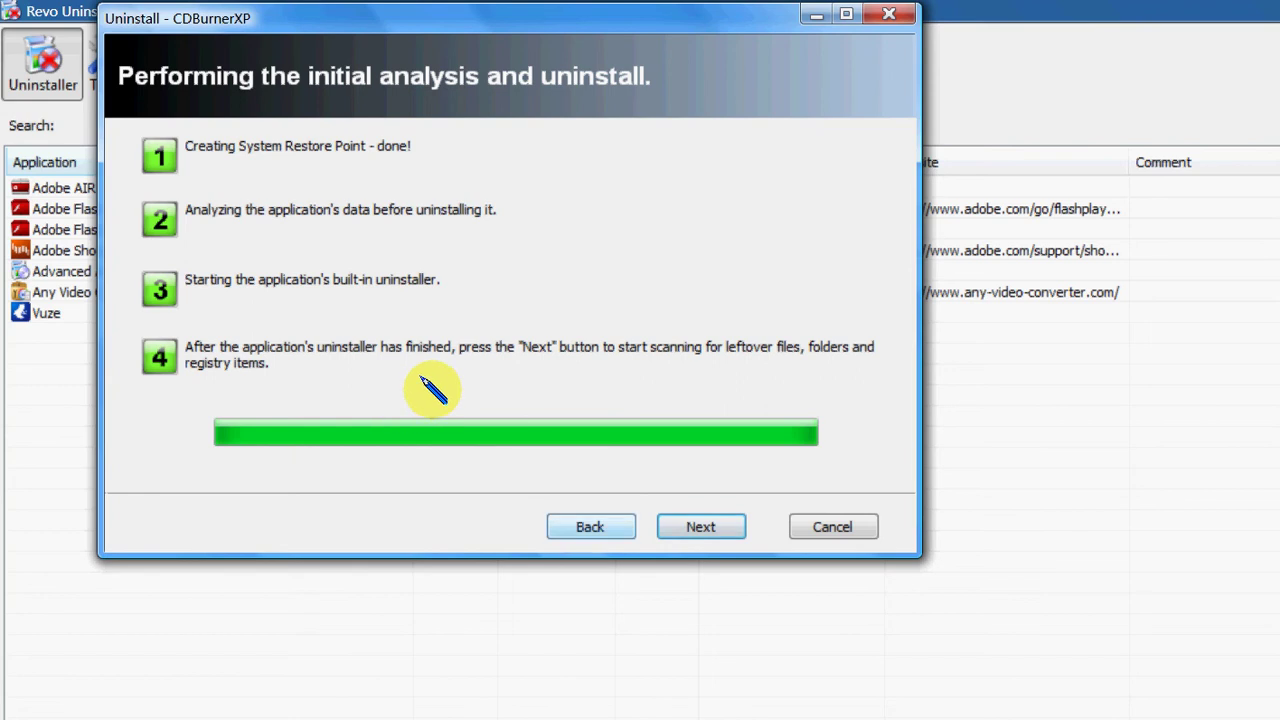
pyautogui.press('Return')
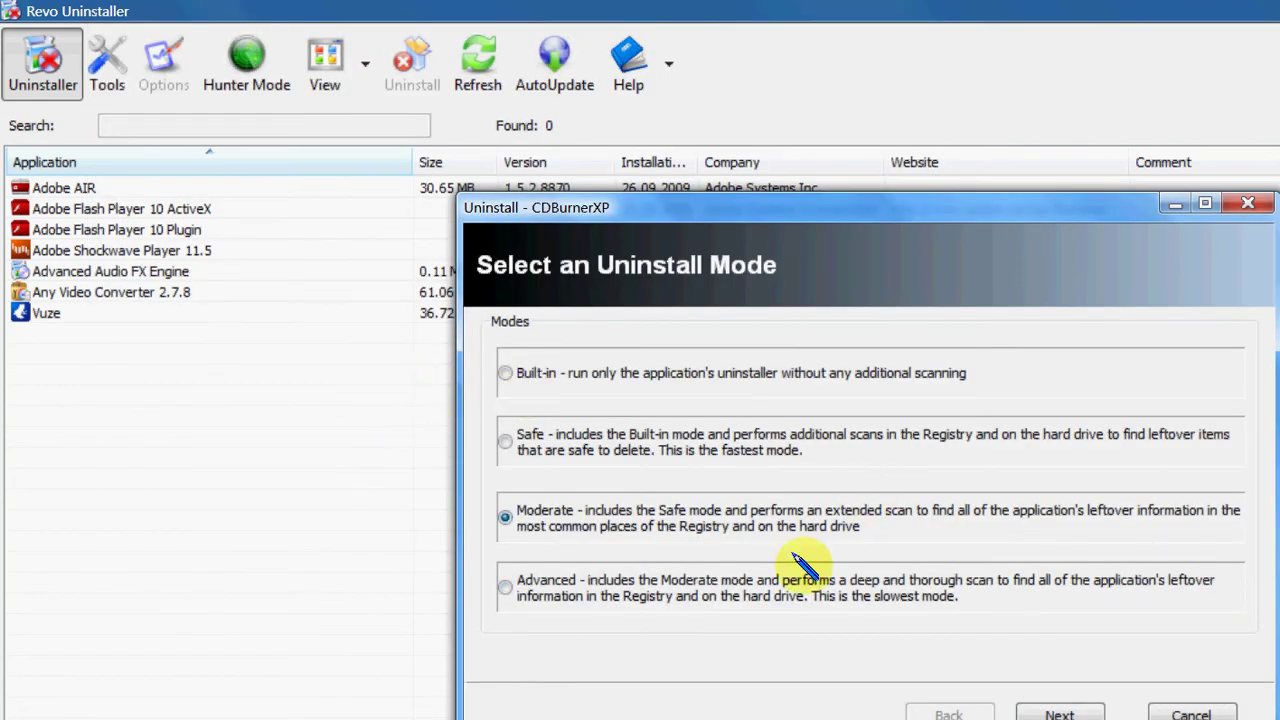
# Proceed past the uninstall mode and run the scan for CDBurnerXP leftovers.
pyautogui.press('Return')
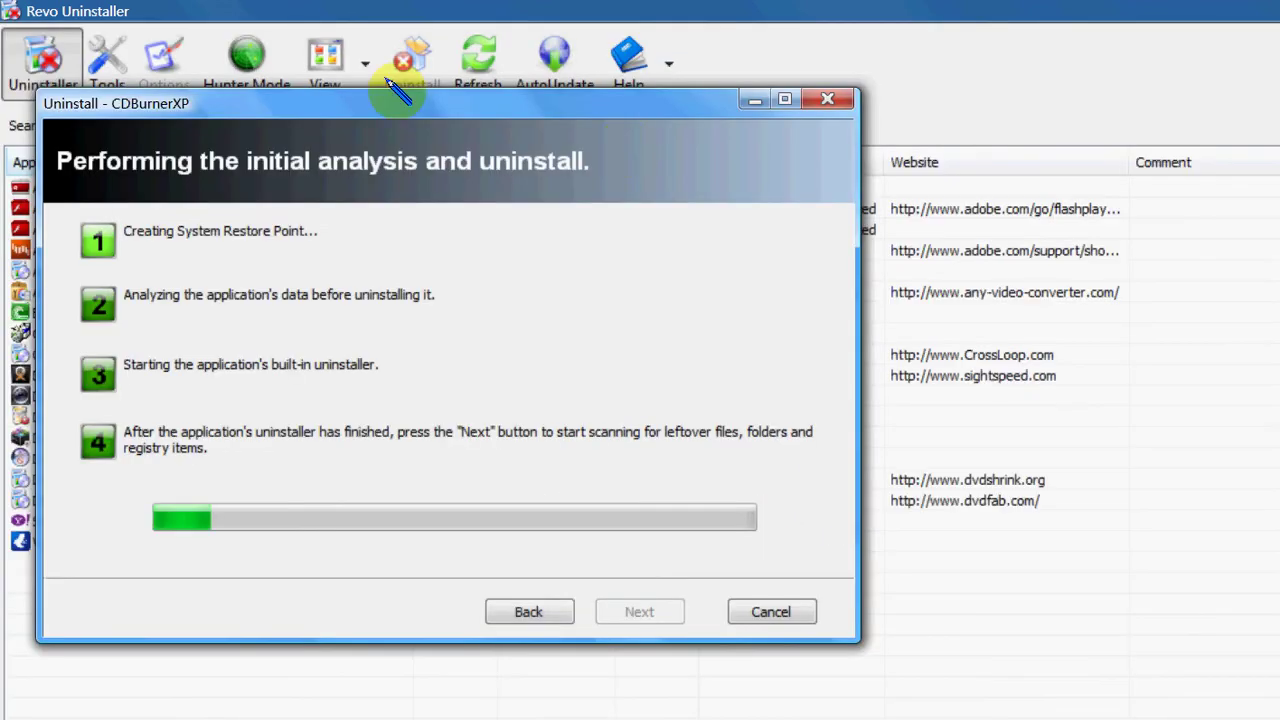
pyautogui.moveTo(411, 92); pyautogui.dragTo(398, 12)
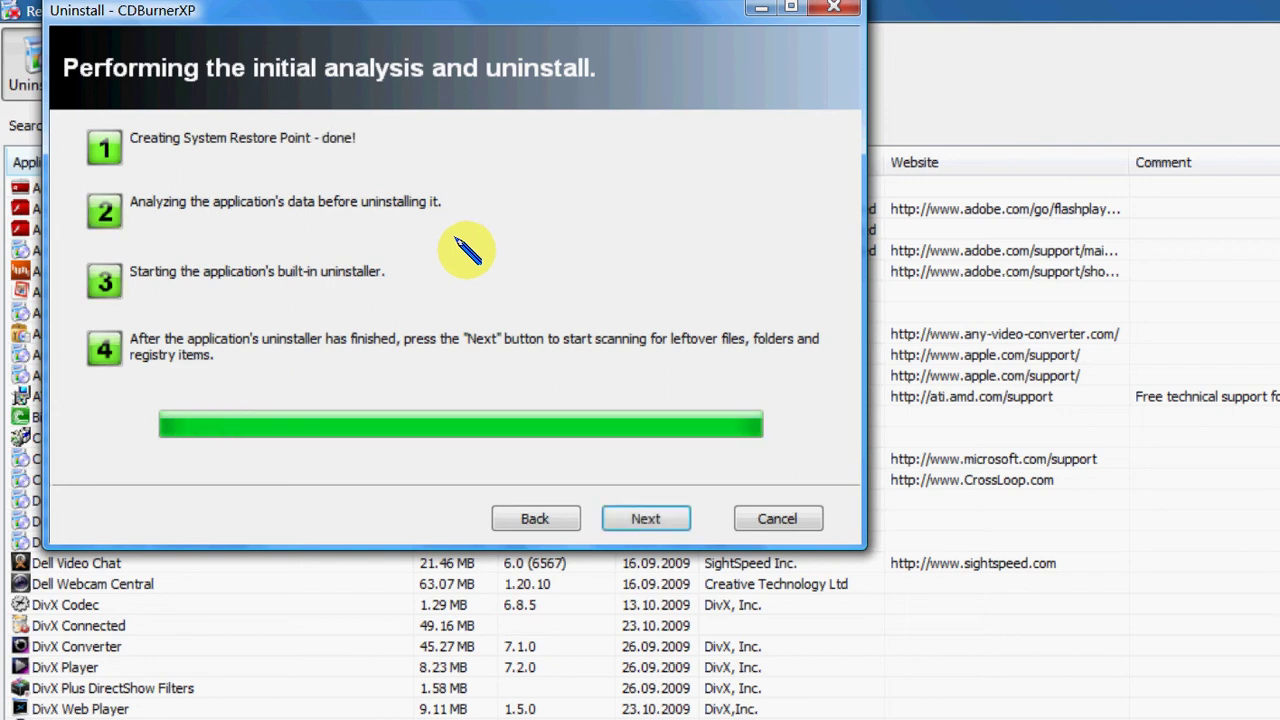
pyautogui.press('Return')
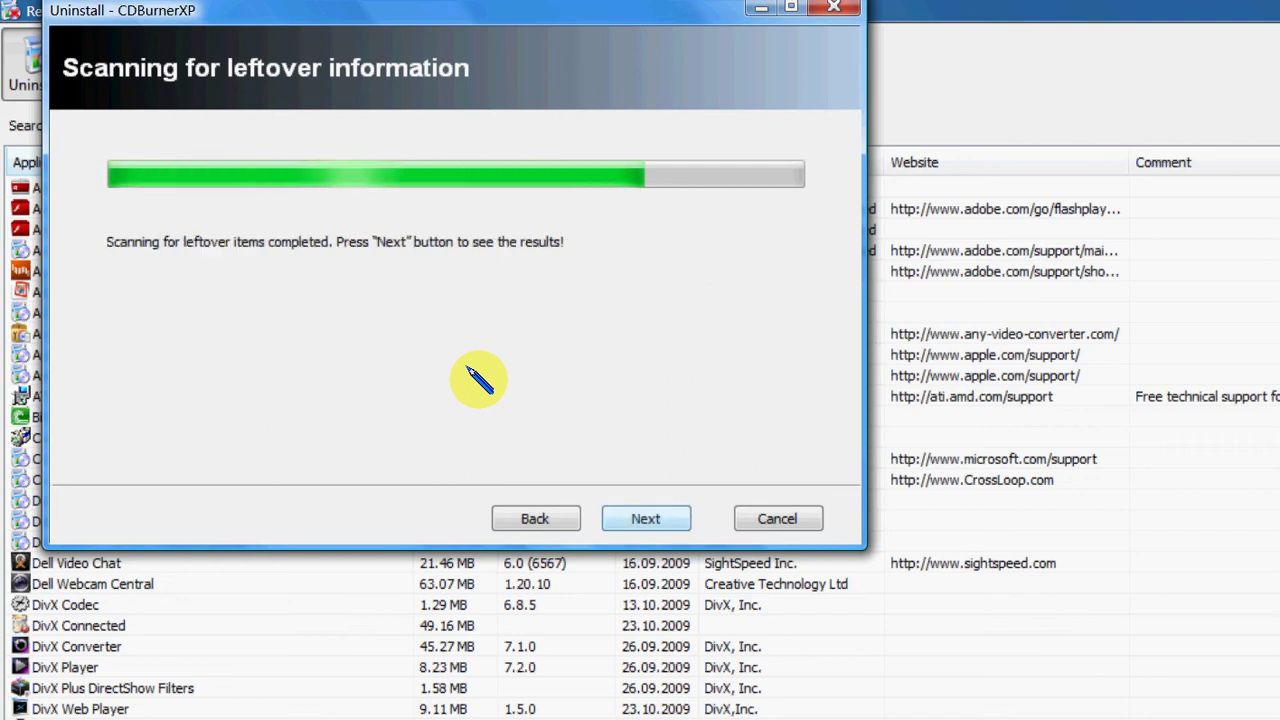
# Show the leftover registry items and expand frmAbout, frmCDDVDBootOptions, frmCDDVDBurnIso and frmCDDVDImportSession.
pyautogui.press('Return')
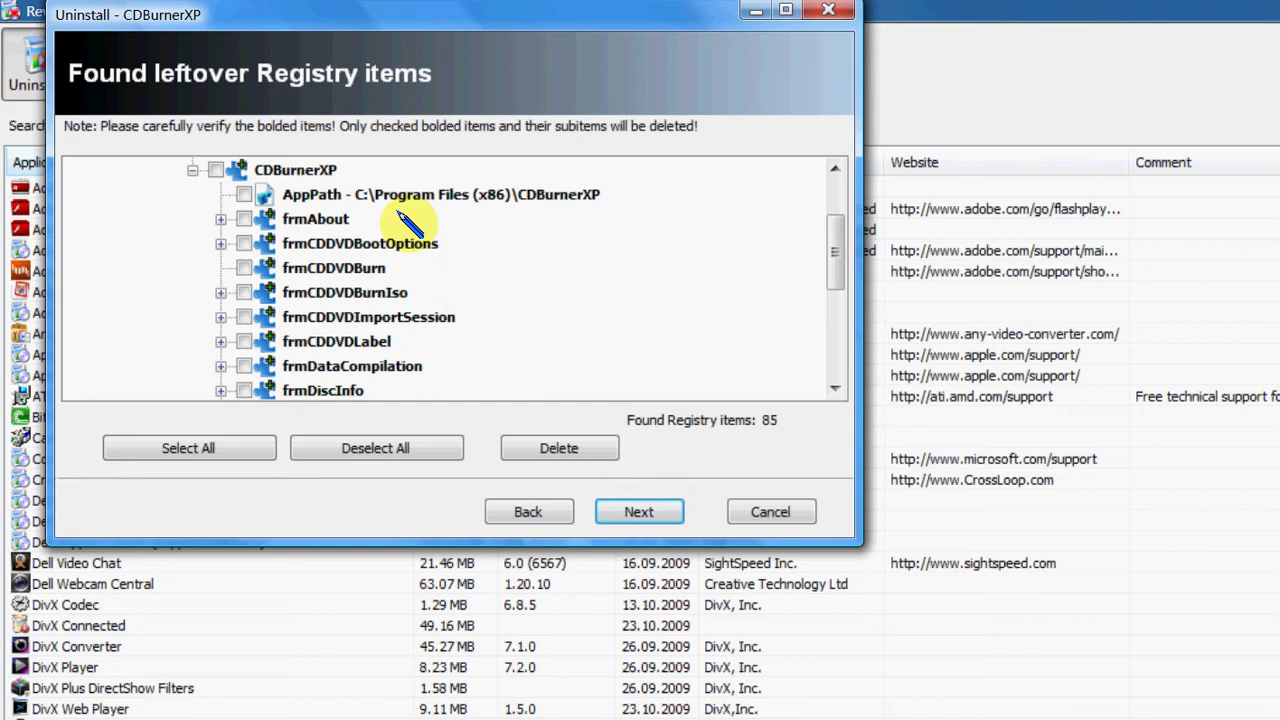
pyautogui.press('Right')
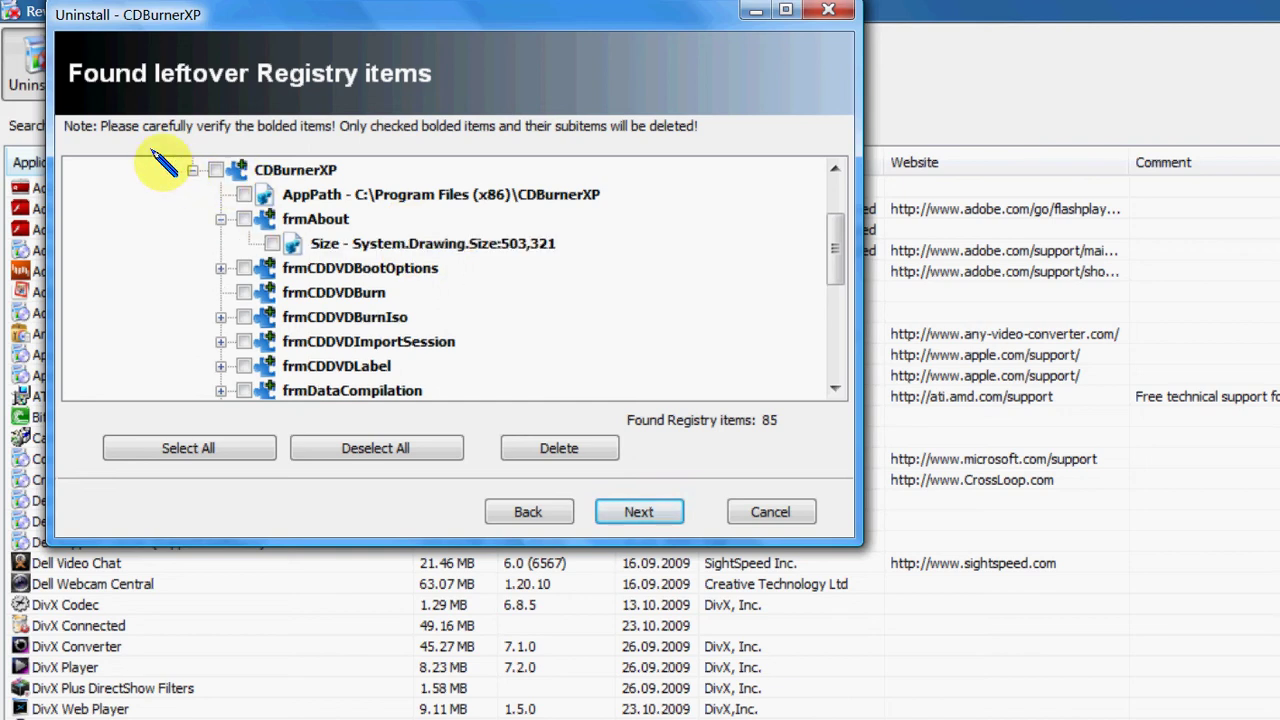
pyautogui.press('Right')
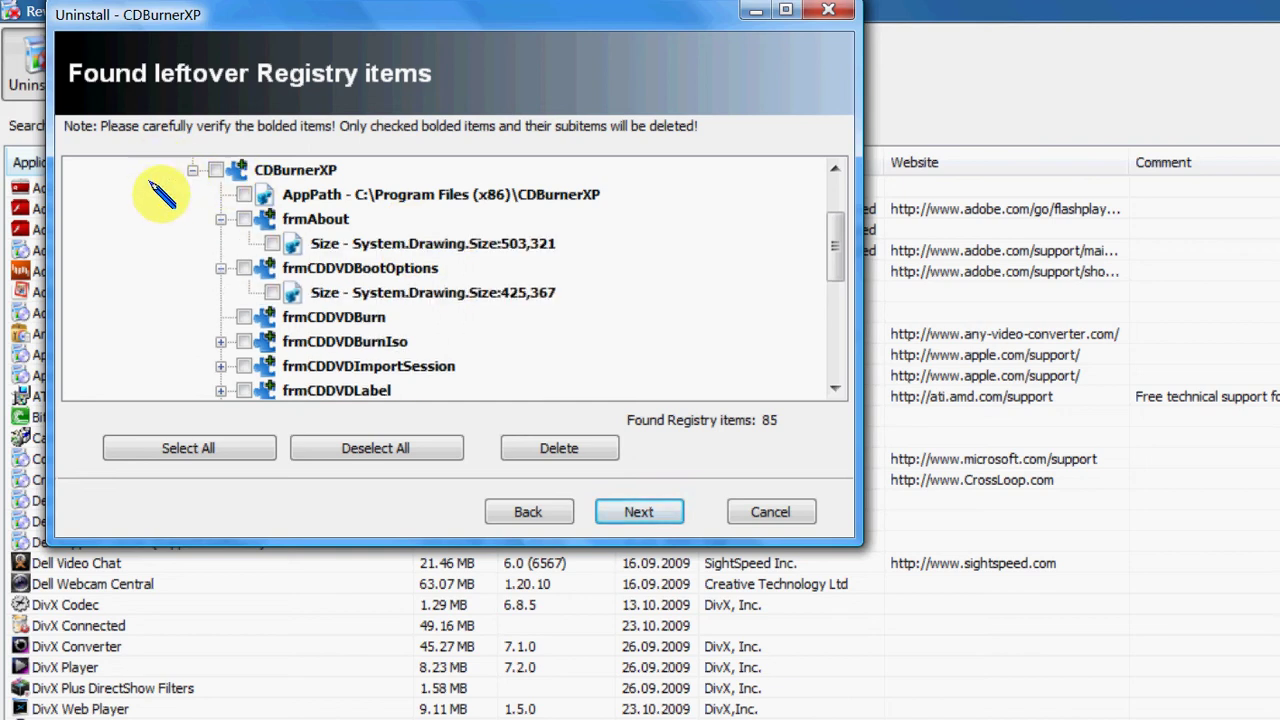
pyautogui.press('Right')
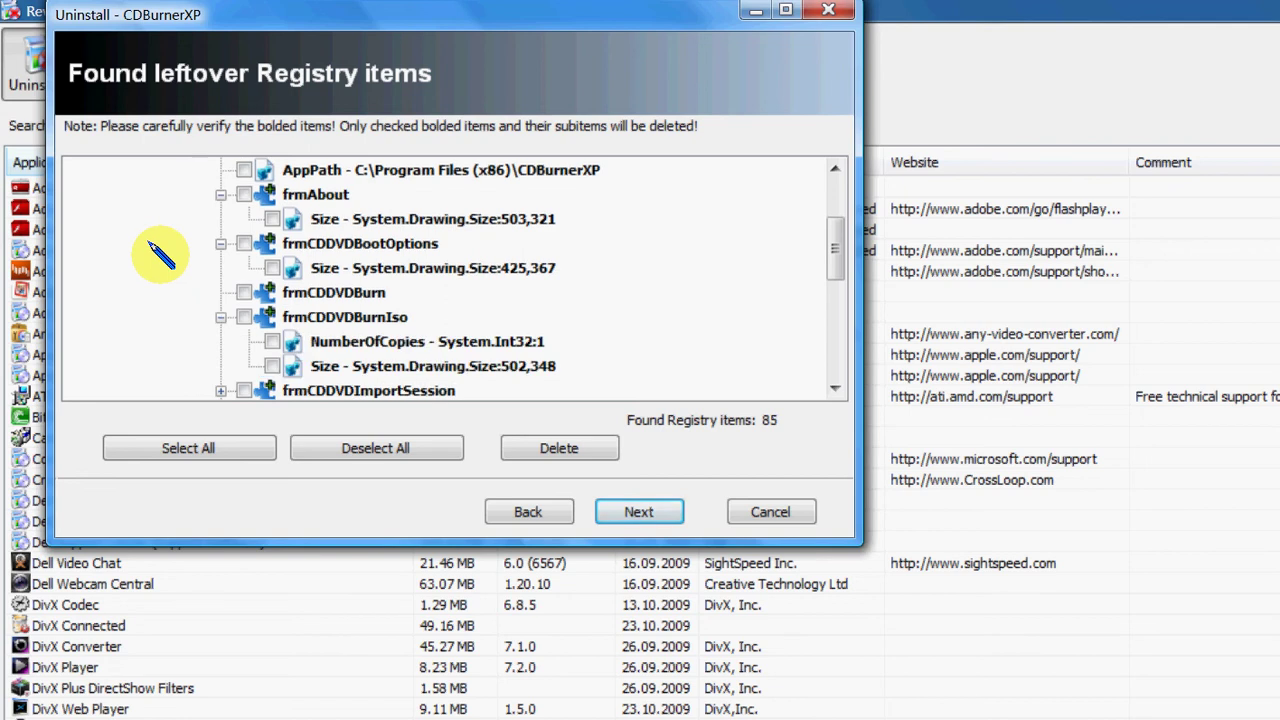
pyautogui.scroll(-1, 160, 255)
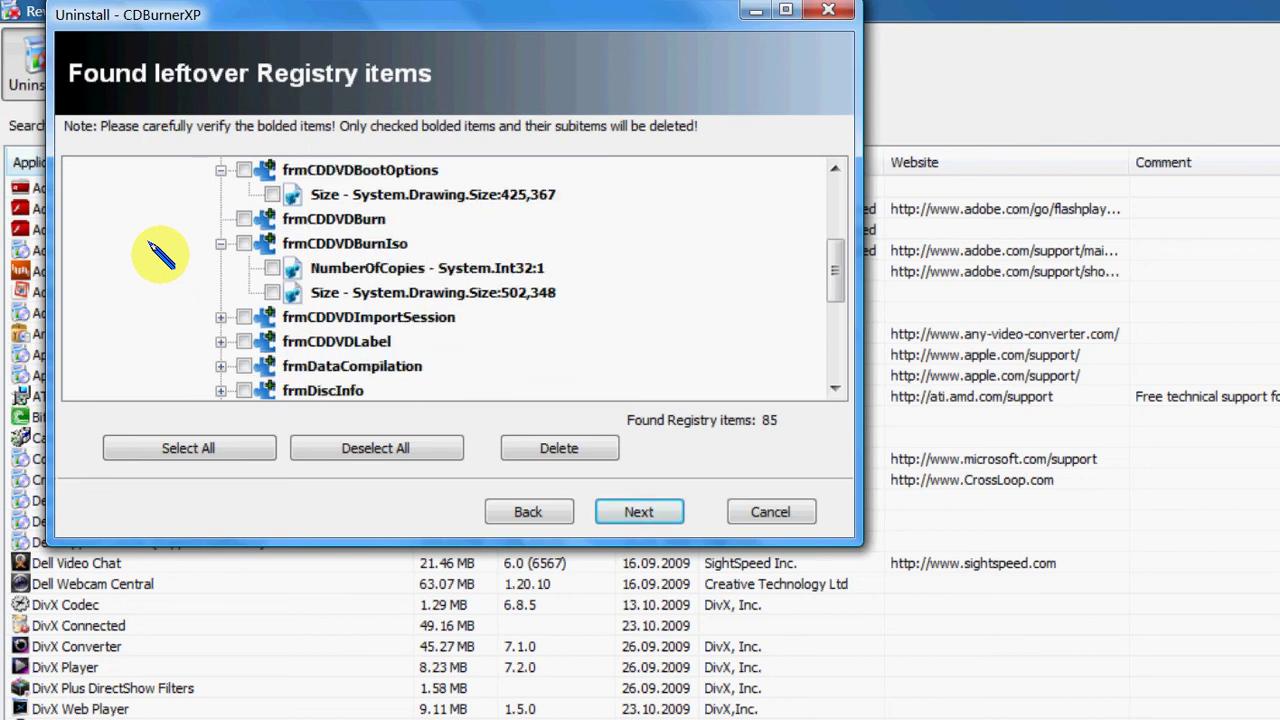
pyautogui.press('Right')
pyautogui.scroll(-1, 160, 237)
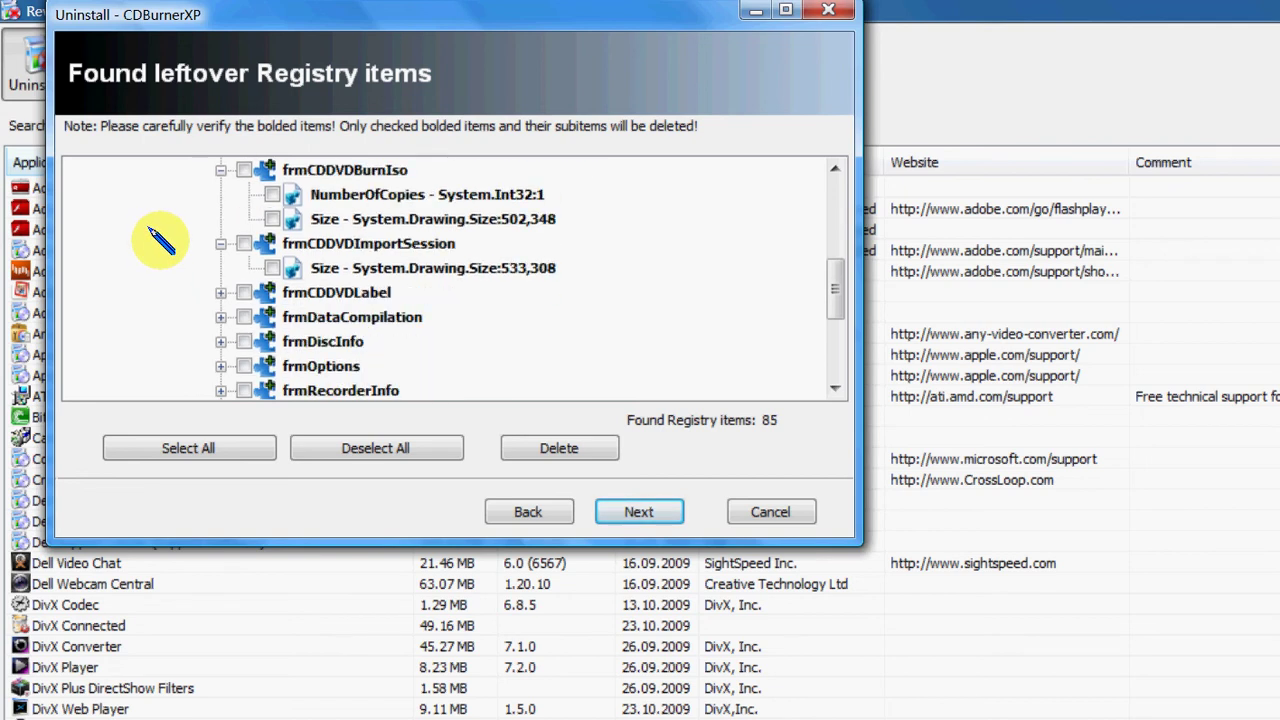
pyautogui.scroll(-3, 160, 237)
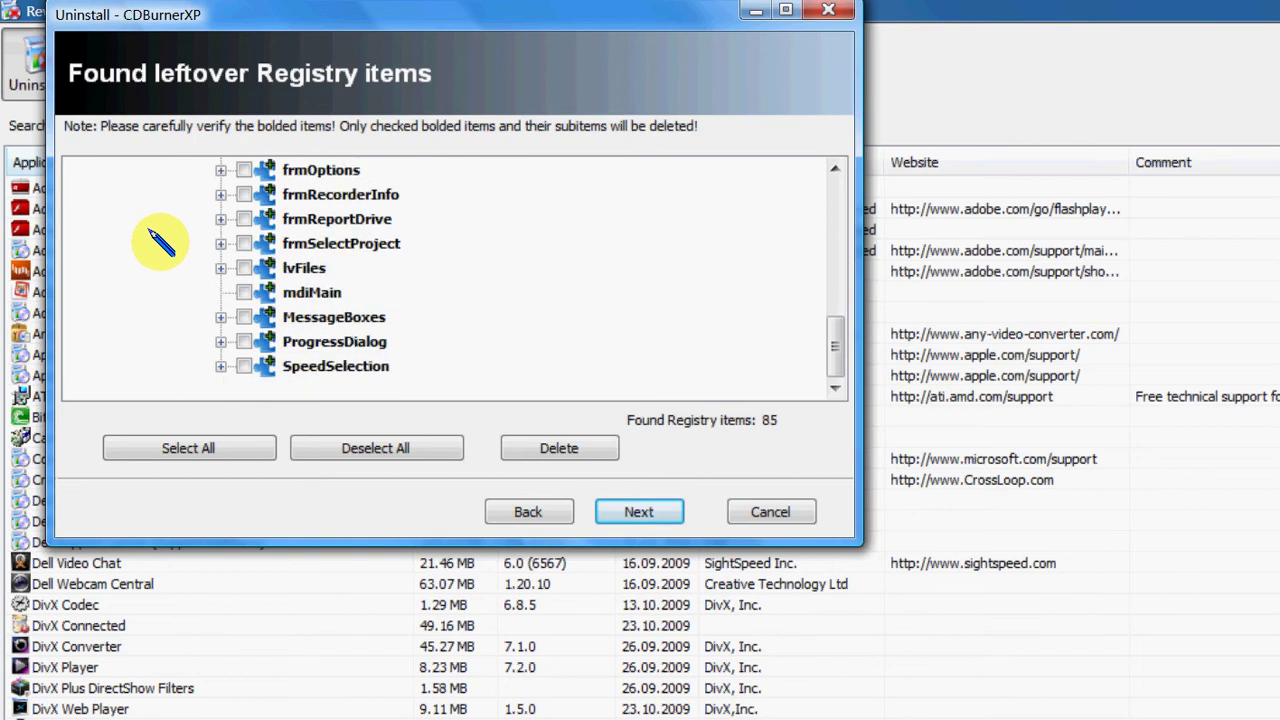
pyautogui.scroll(5, 160, 237)
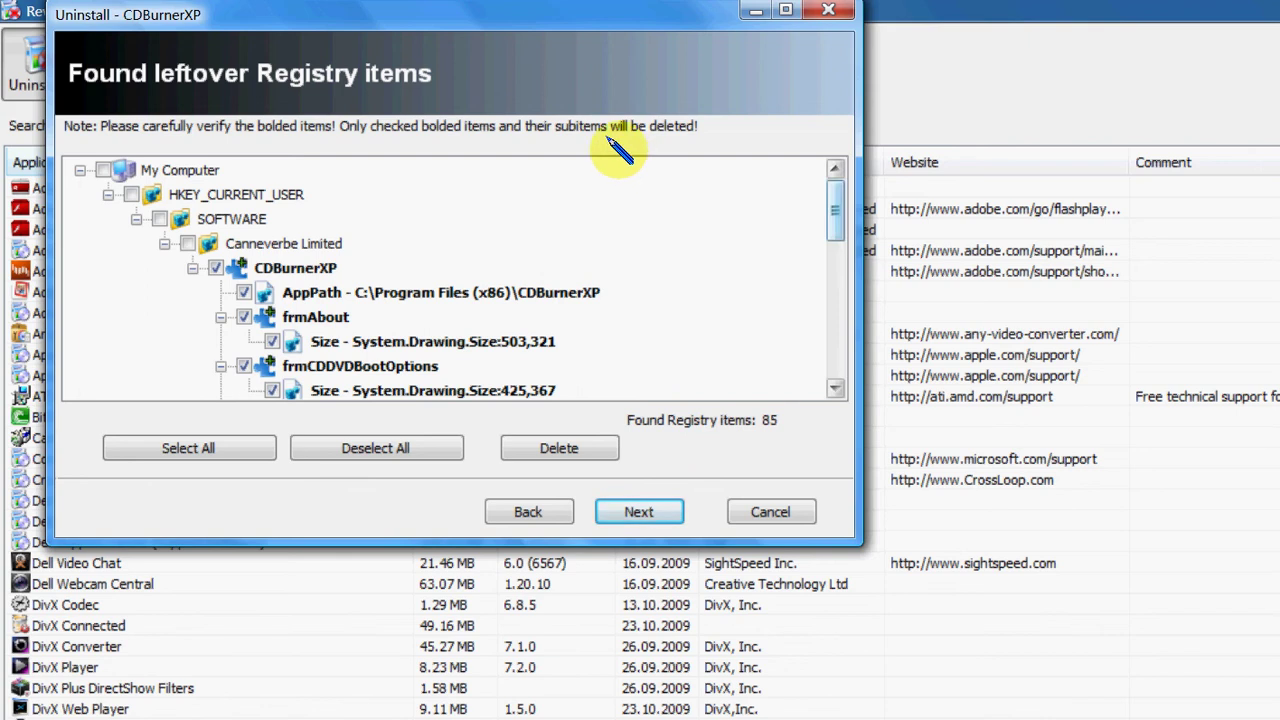
pyautogui.scroll(-3, 610, 165)
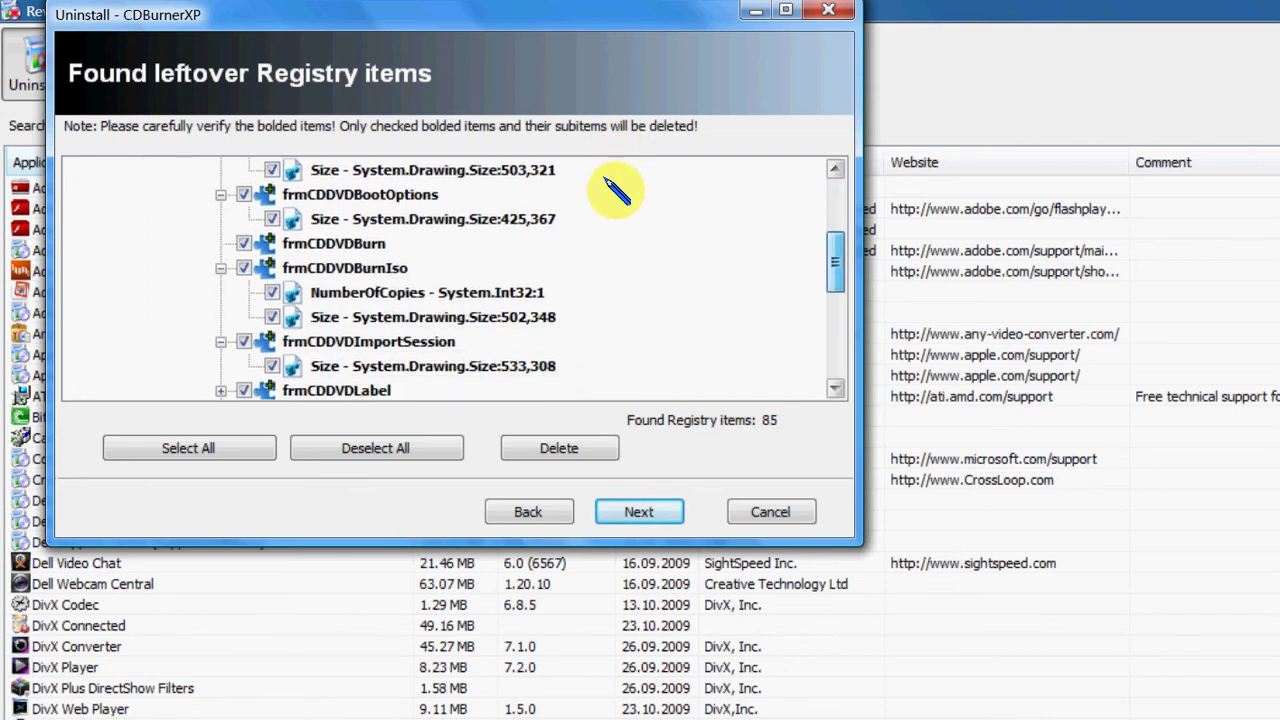
pyautogui.scroll(-3, 615, 190)
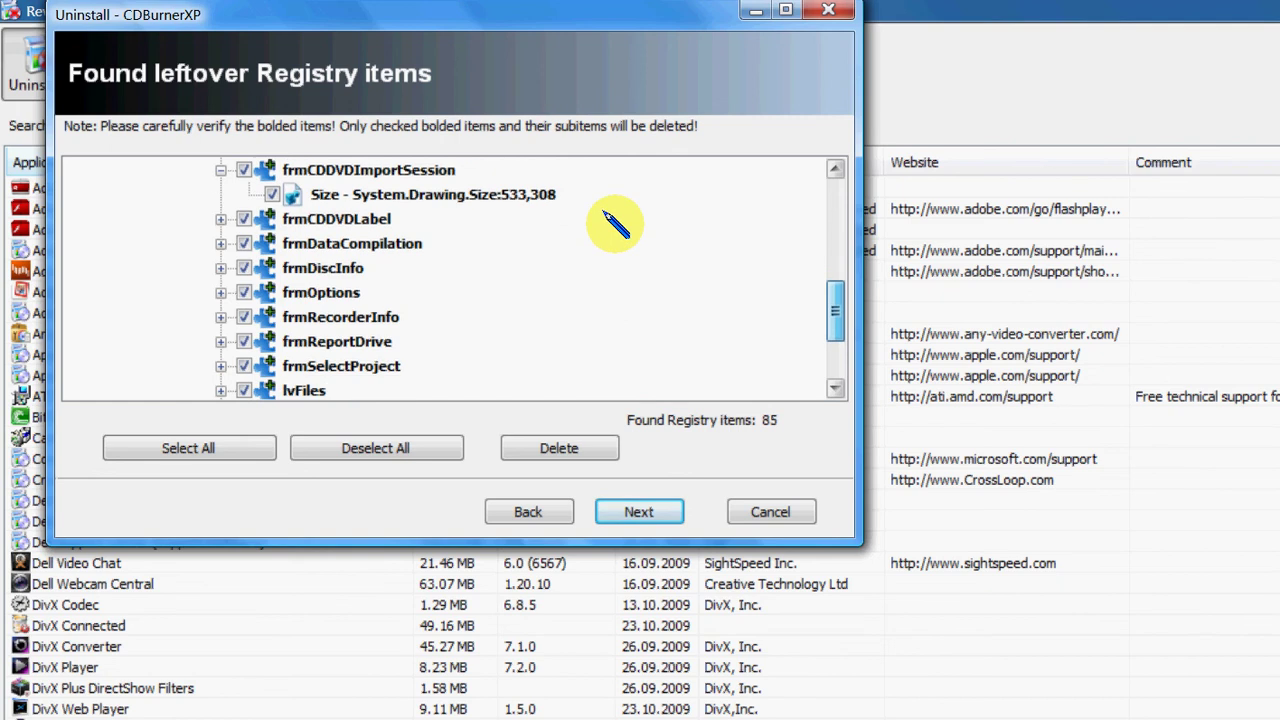
pyautogui.scroll(-2, 610, 230)
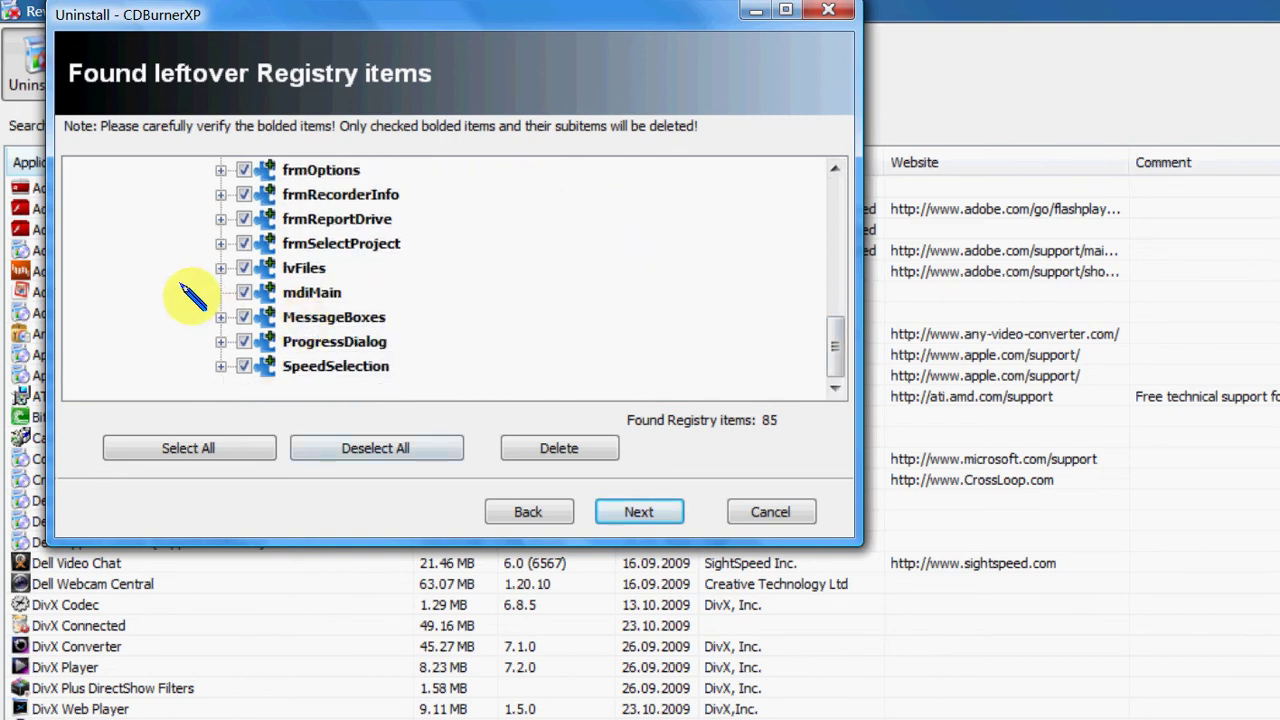
# Expand SpeedSelection, ProgressDialog, MessageBoxes and lvFiles, then try to continue.
pyautogui.press('Right')
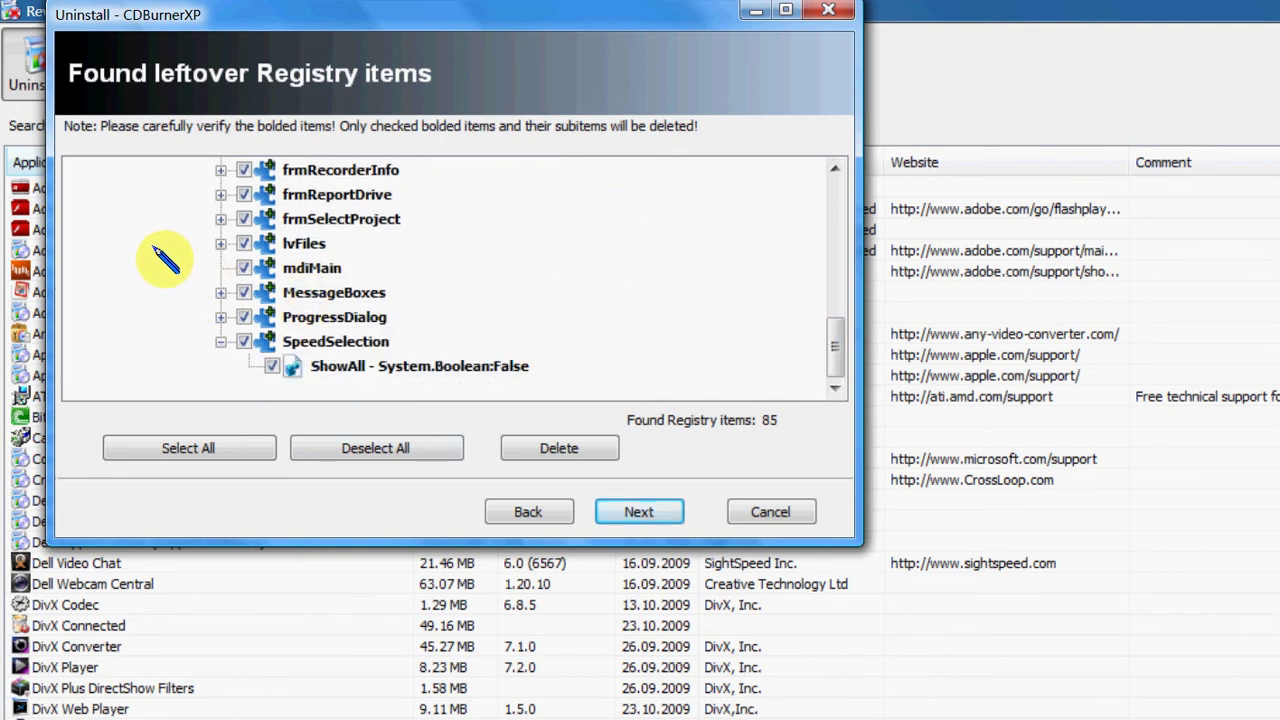
pyautogui.press('Up')
pyautogui.press('Right')
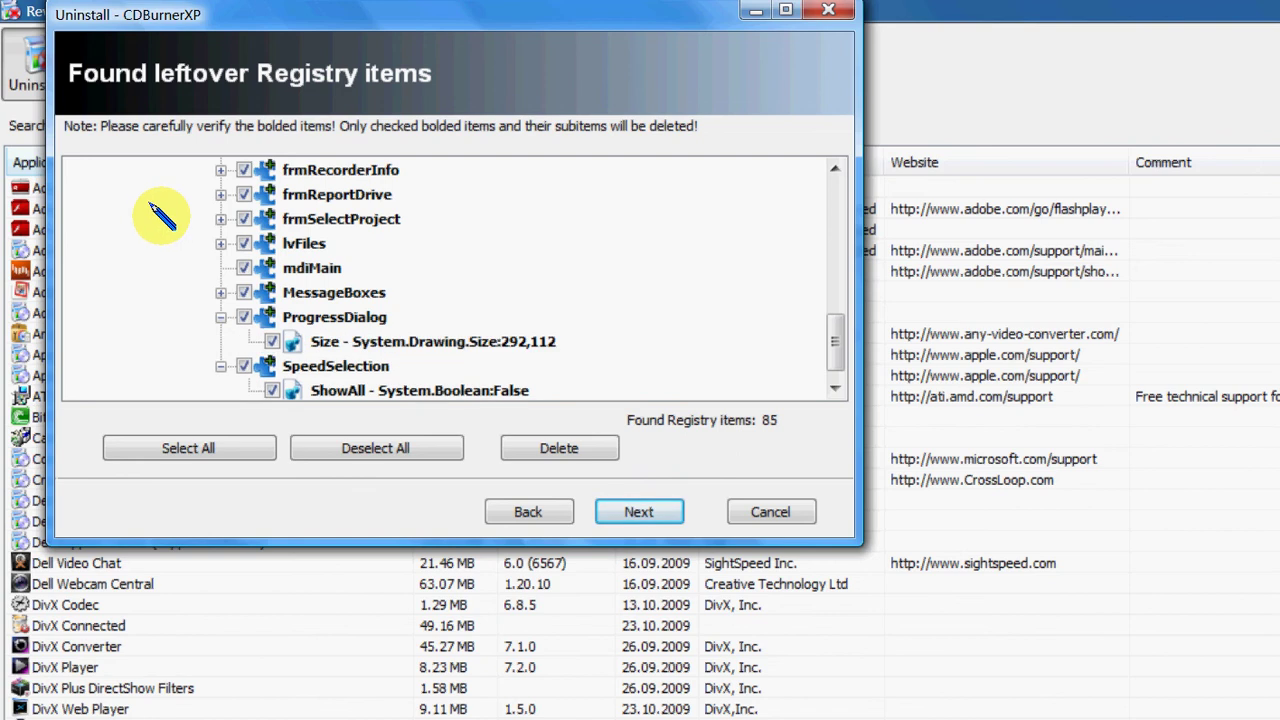
pyautogui.press('Up')
pyautogui.press('Right')
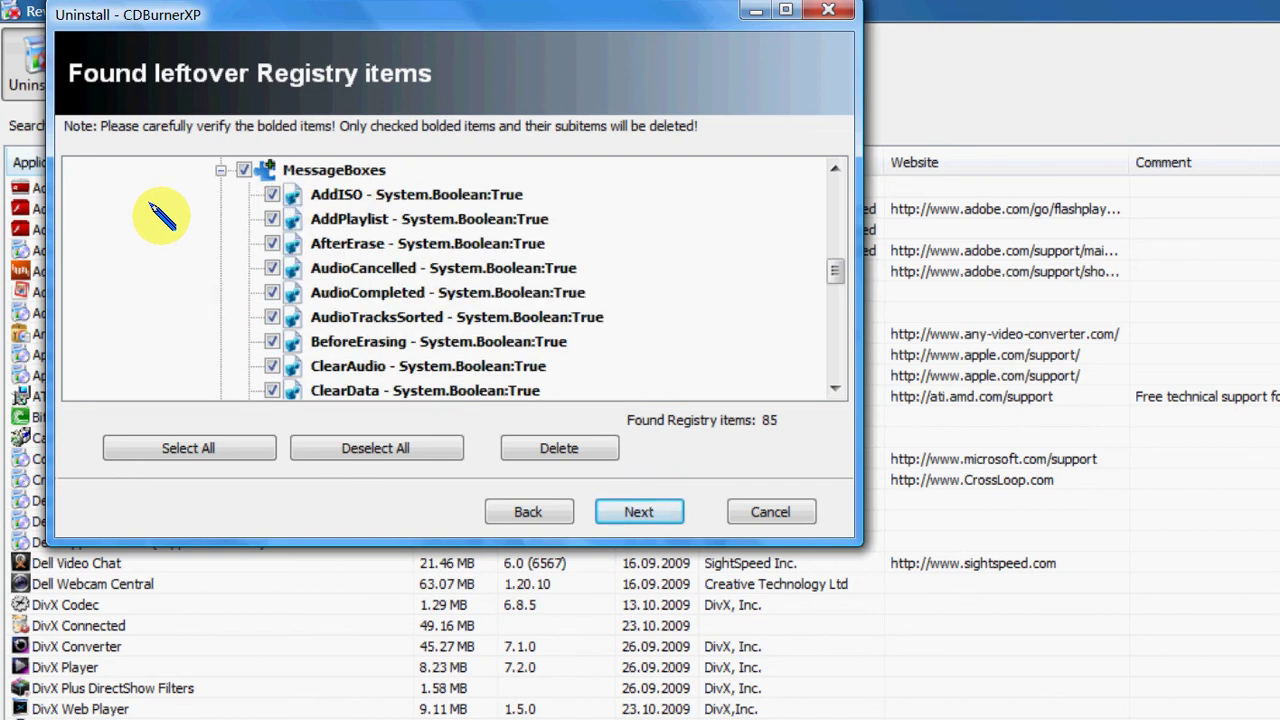
pyautogui.scroll(1, 163, 218)
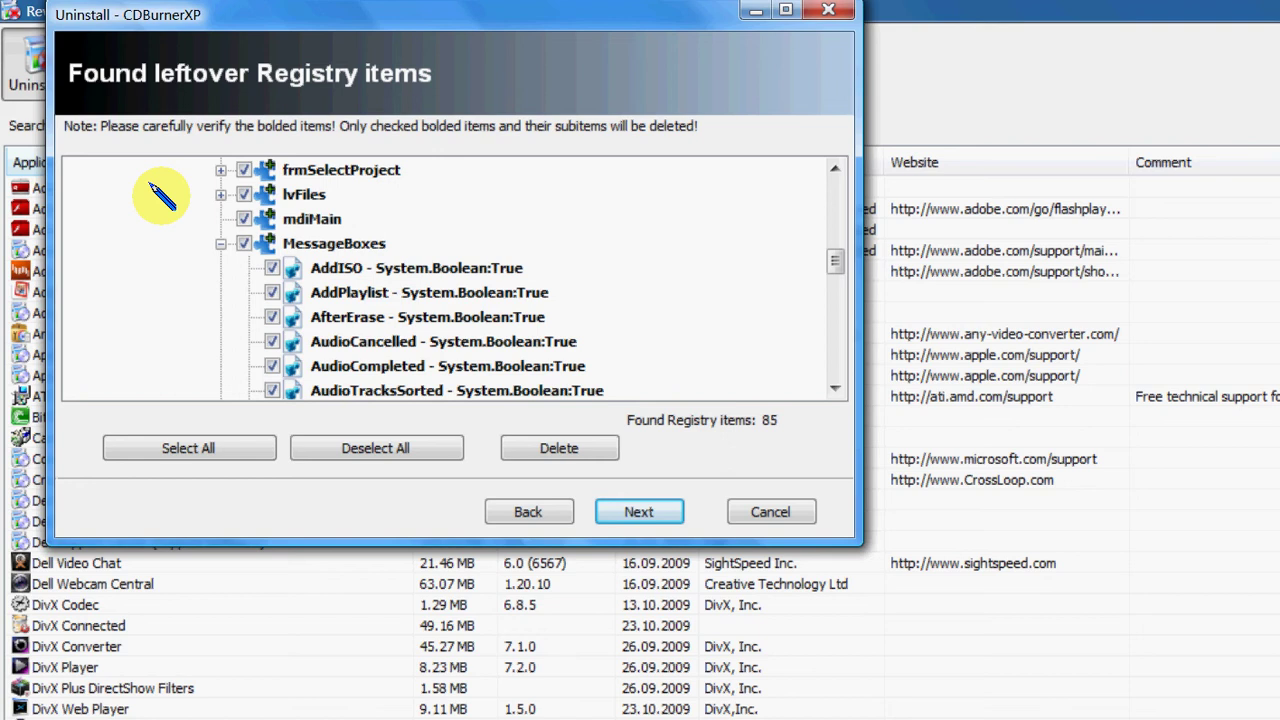
pyautogui.press('Up')
pyautogui.press('Up')
pyautogui.press('Right')
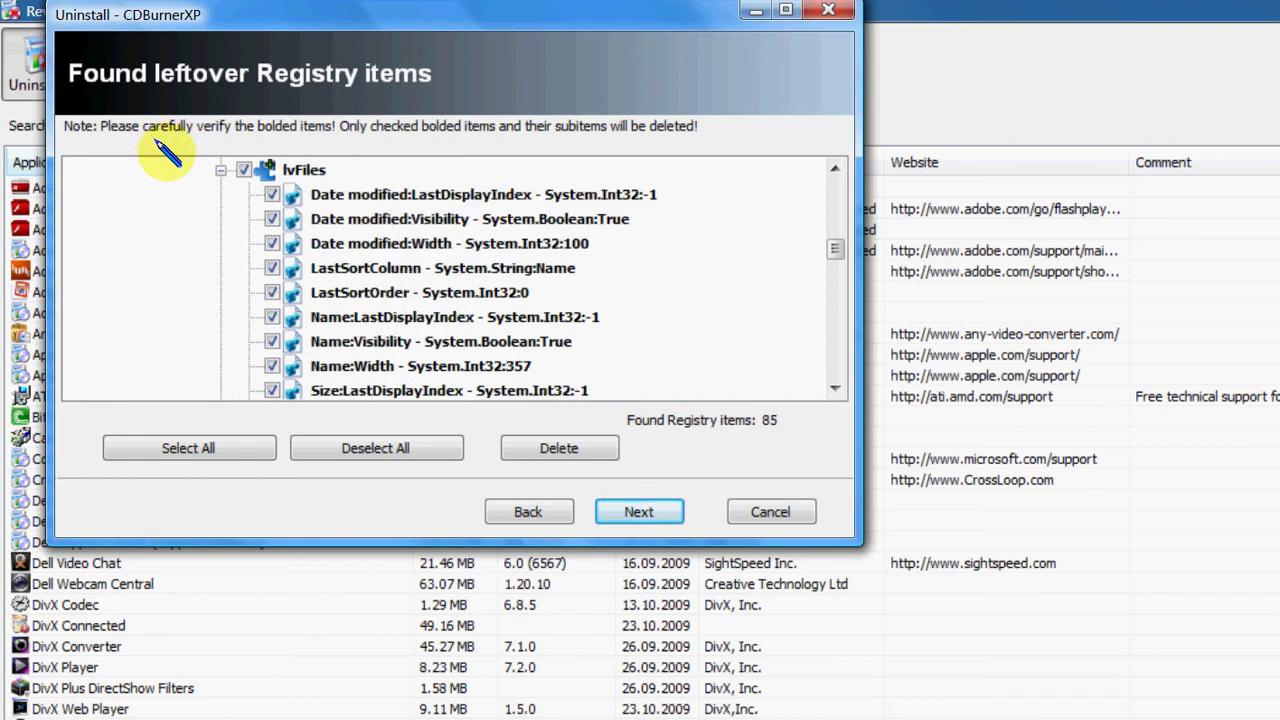
pyautogui.scroll(1, 170, 165)
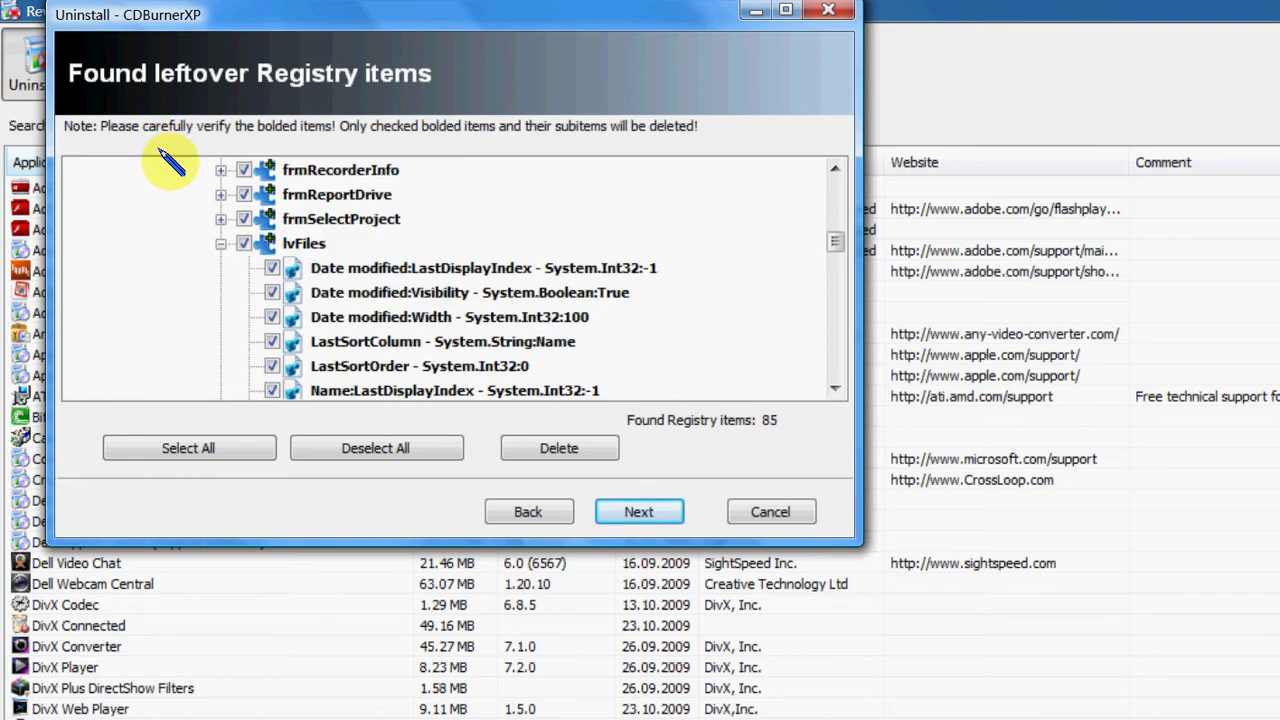
pyautogui.scroll(3, 170, 163)
pyautogui.scroll(1, 175, 166)
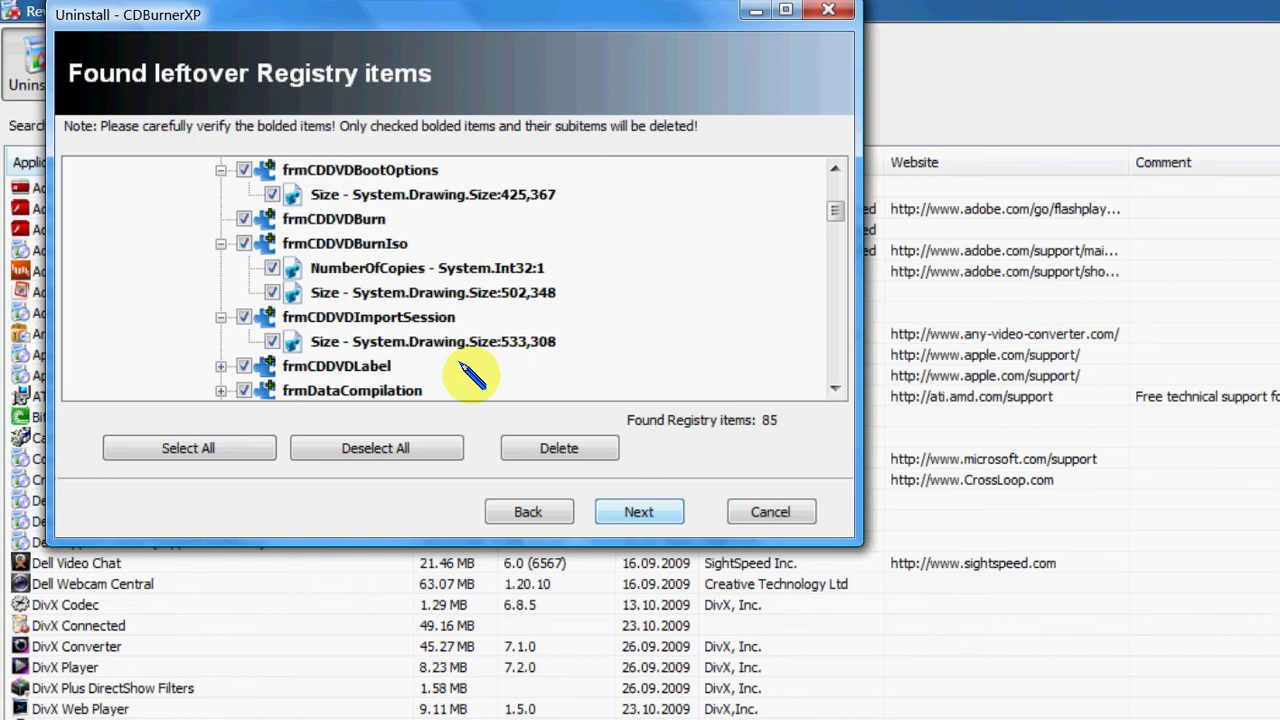
pyautogui.press('Return')
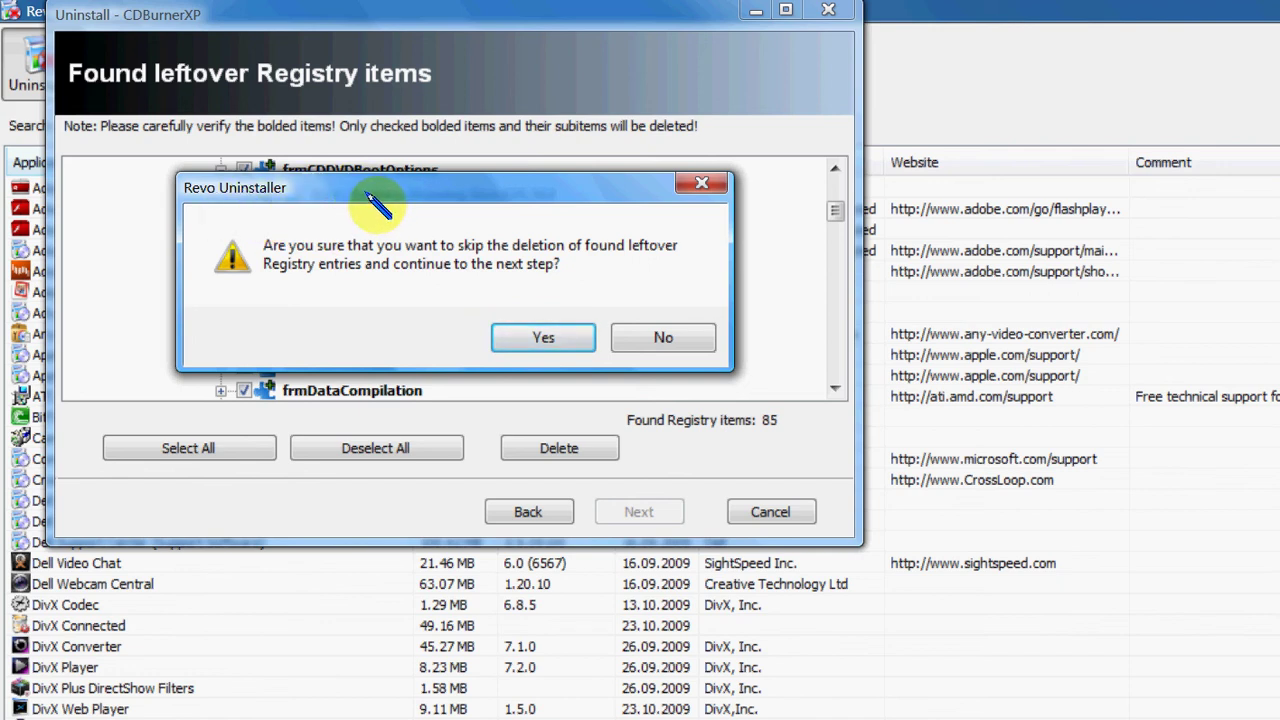
# Decline skipping, then delete all 85 leftover registry items and confirm the warning.
pyautogui.click(663, 337)
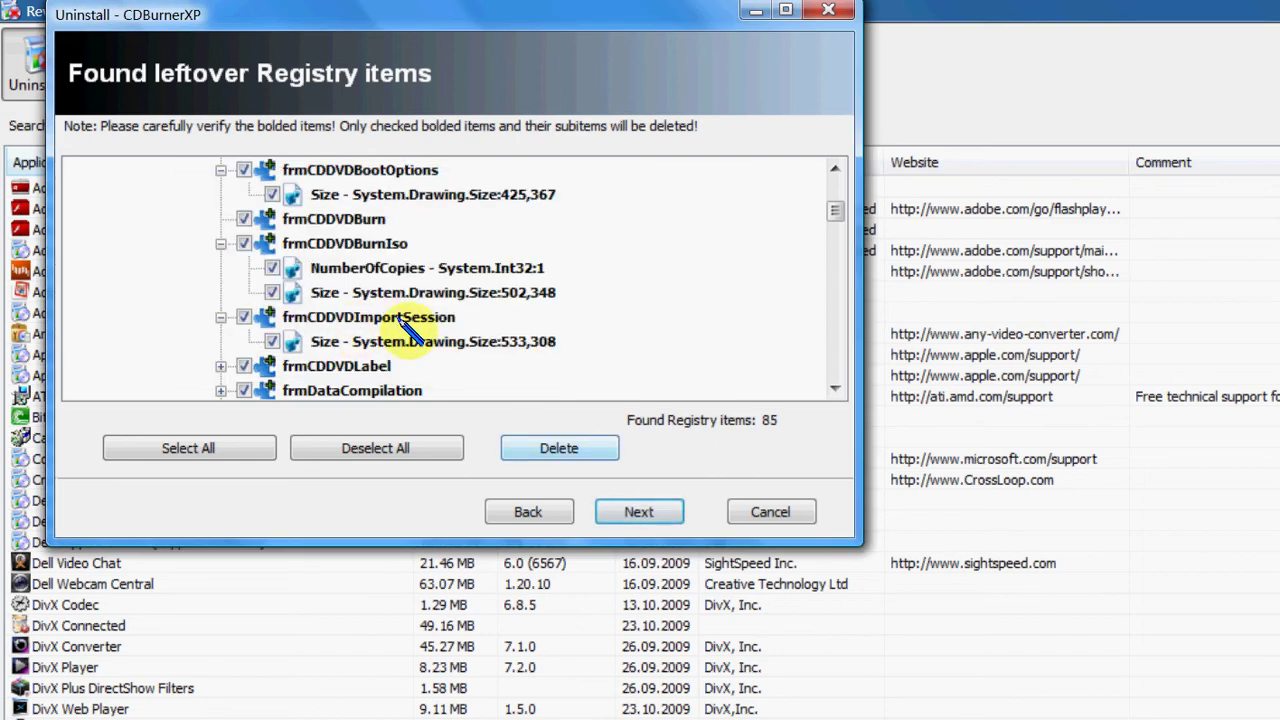
pyautogui.press('Return')
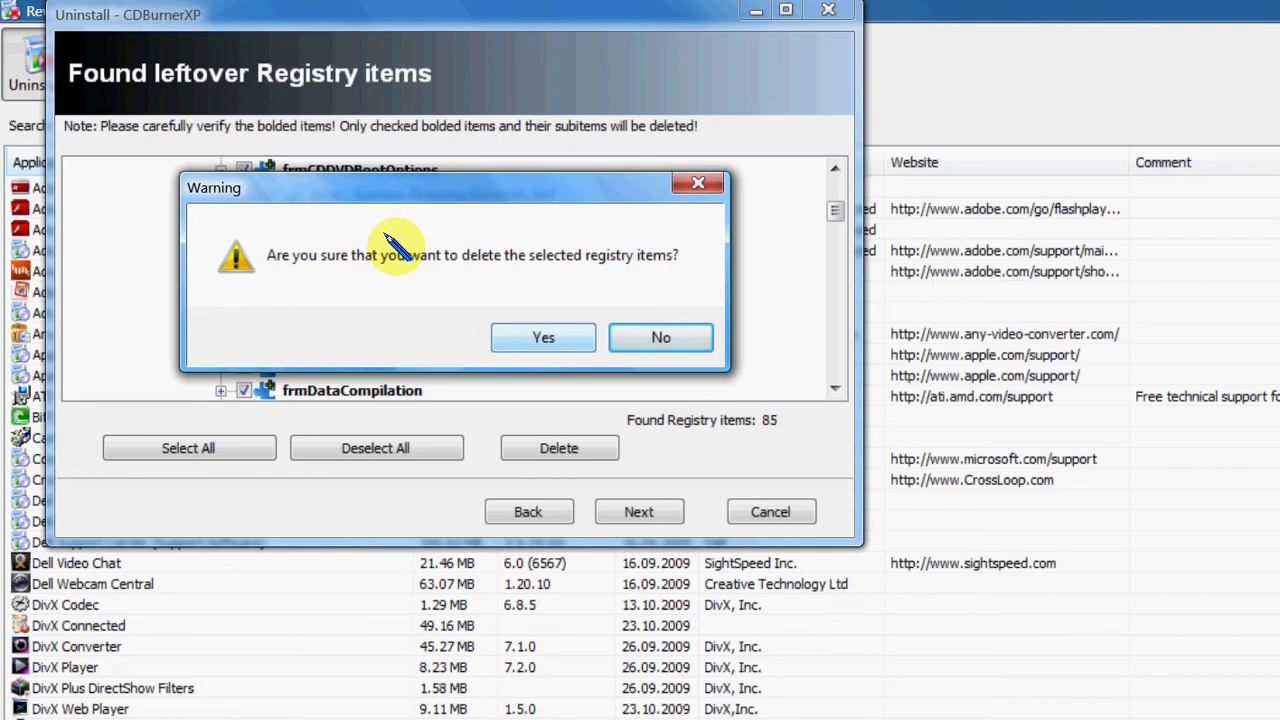
pyautogui.press('y')
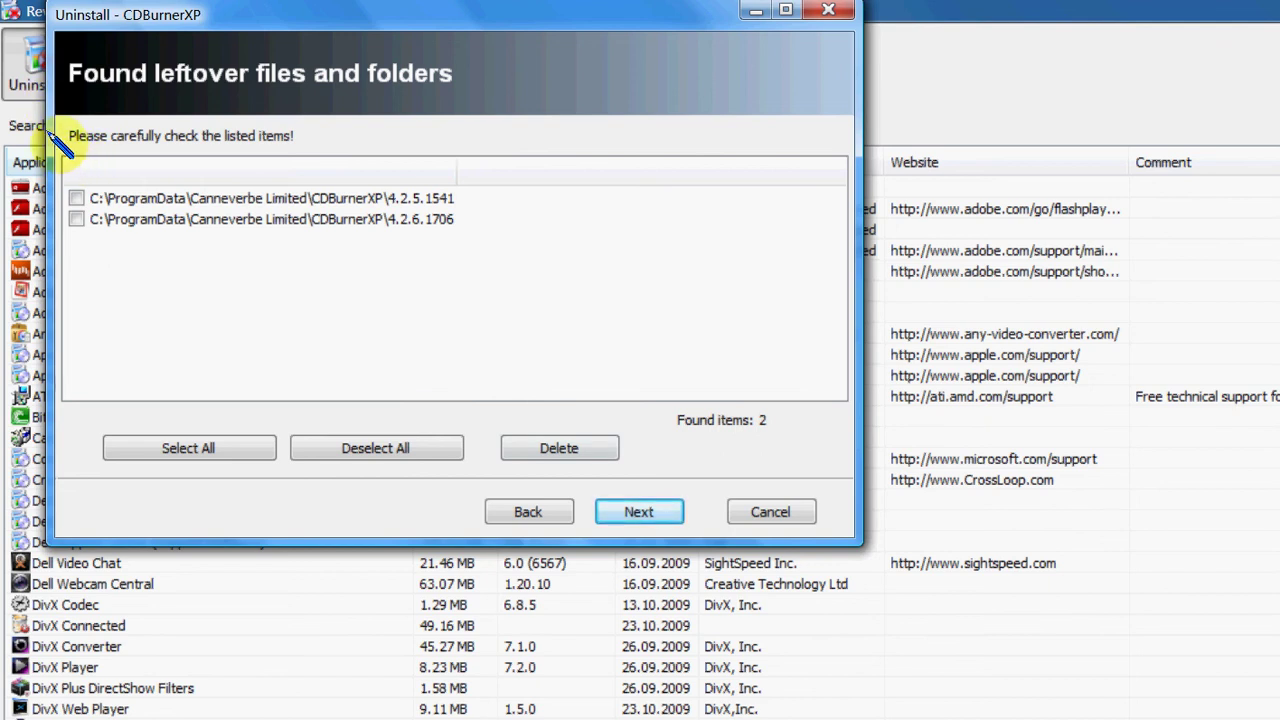
# Tick both leftover ProgramData folders and send them to the Recycle Bin.
pyautogui.press('space')
pyautogui.press('Down')
pyautogui.press('space')
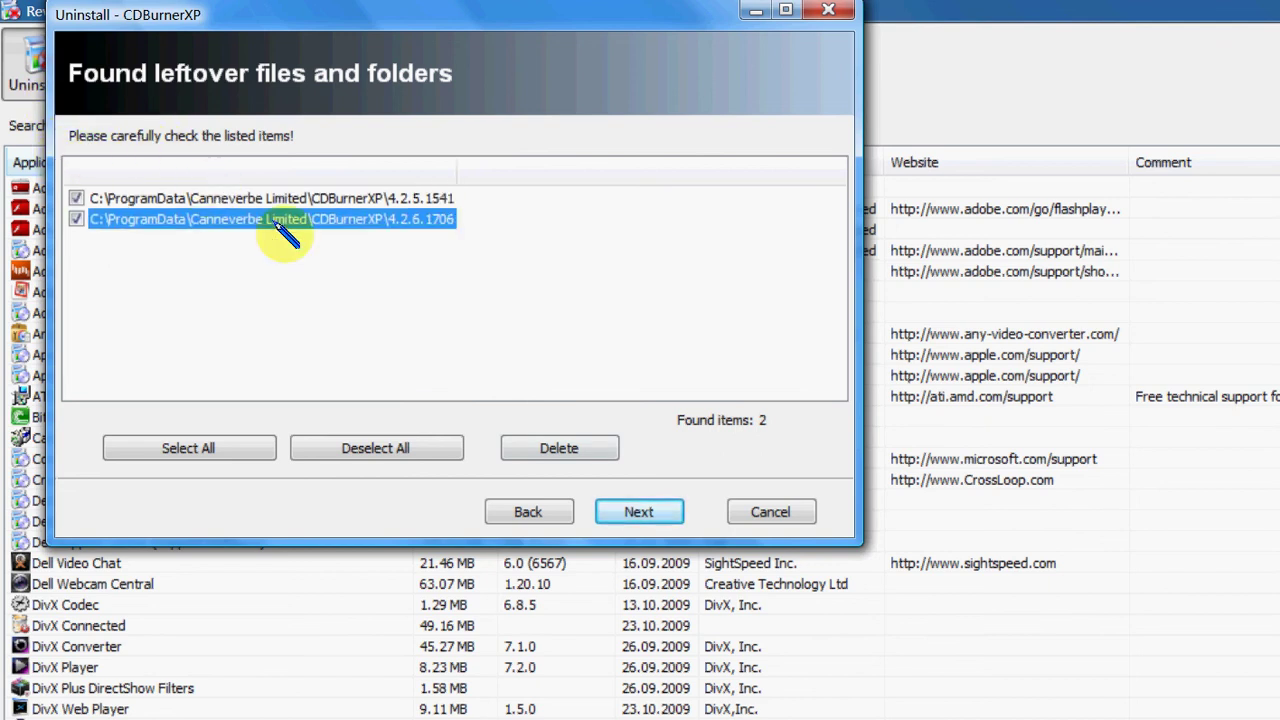
pyautogui.hotkey('alt', 'd')
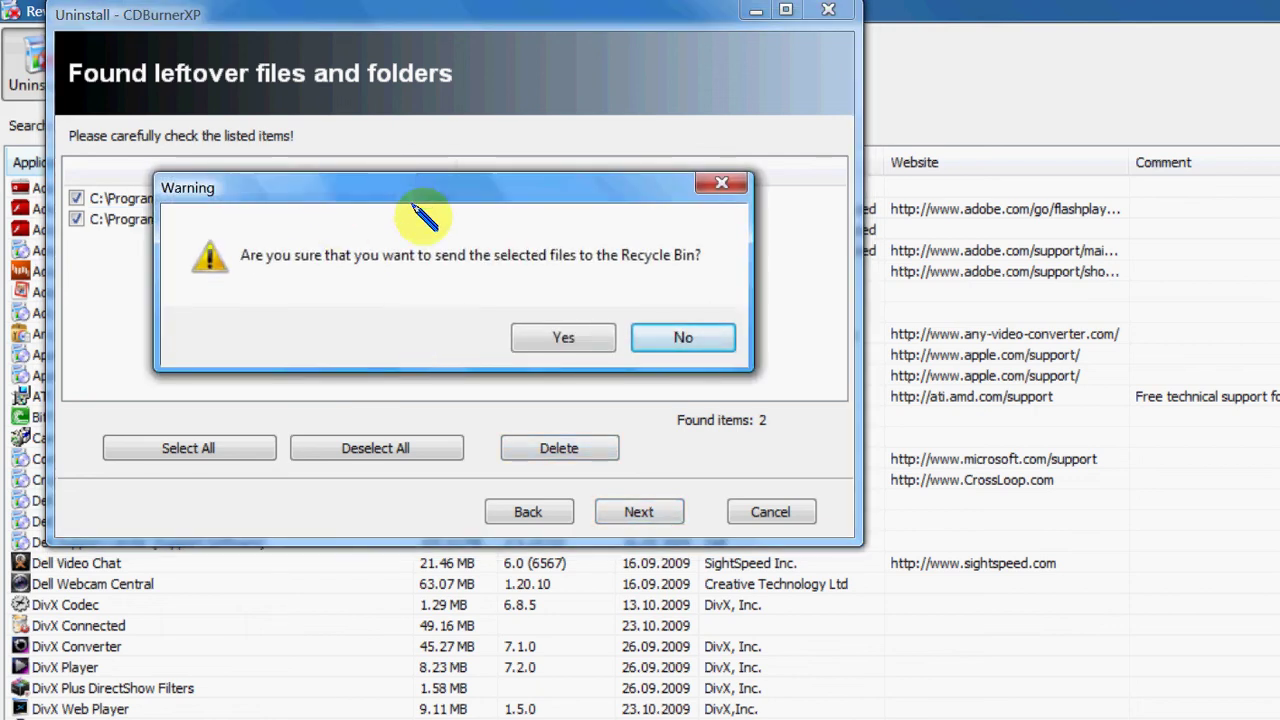
pyautogui.press('Return')
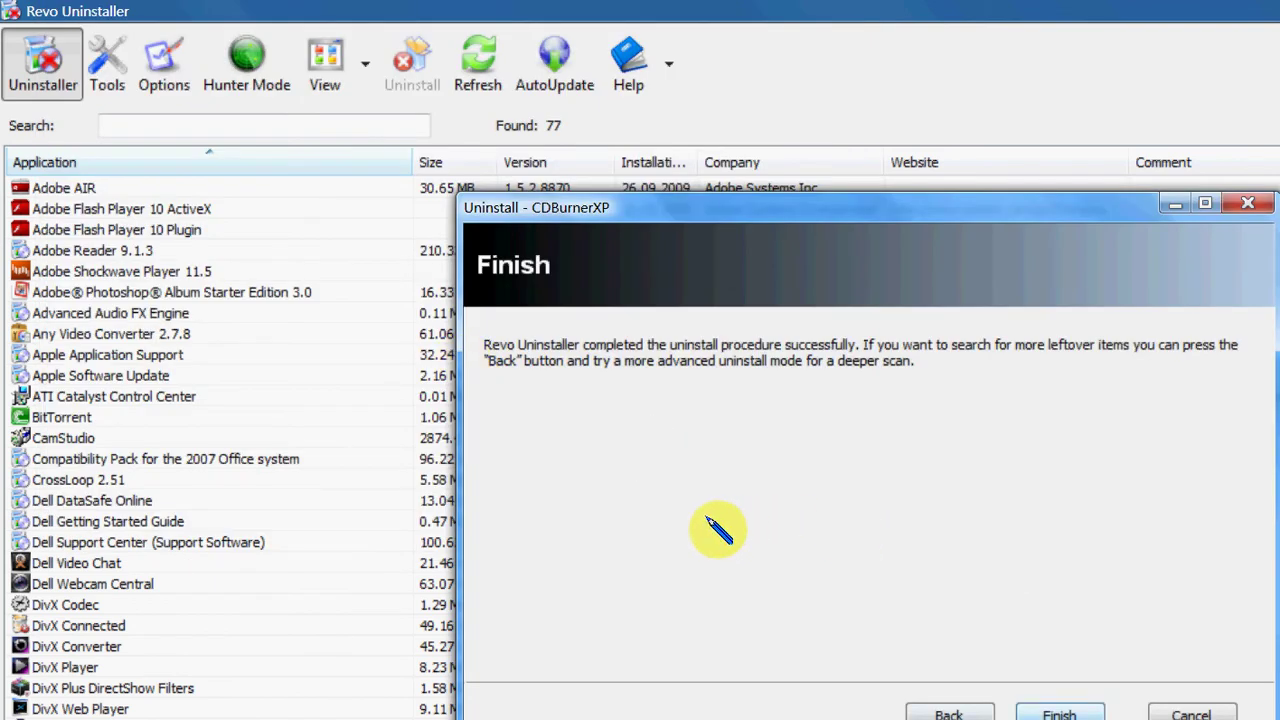
# Go back to the uninstall mode page and run the uninstall in Advanced mode.
pyautogui.hotkey('alt', 'b')
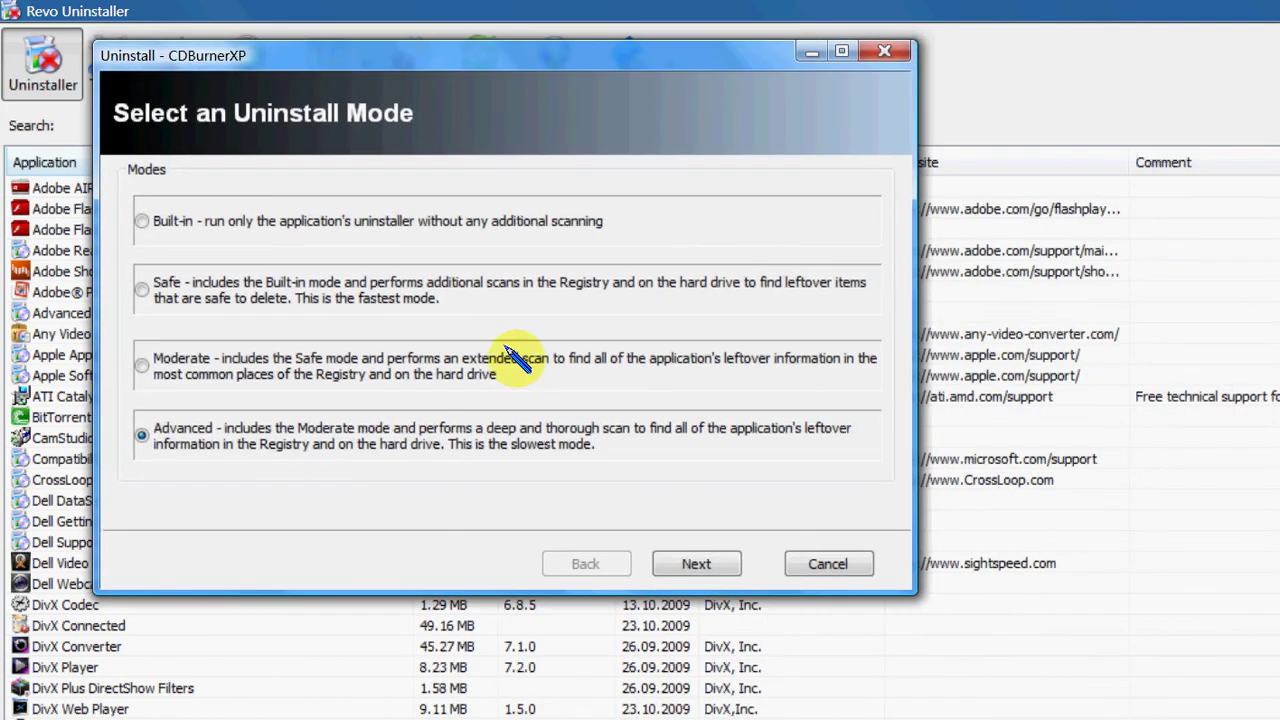
pyautogui.press('Return')
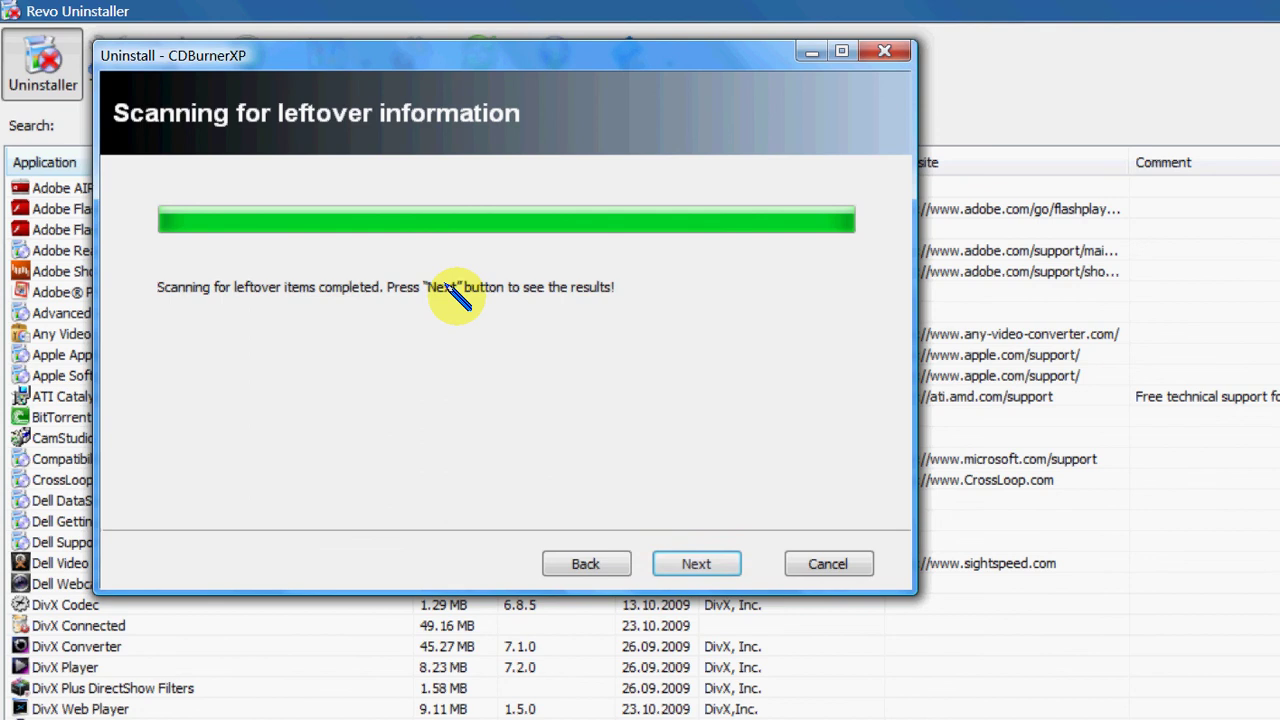
# Continue to the Finish page and close the wizard, leaving 77 programs listed.
pyautogui.press('Return')
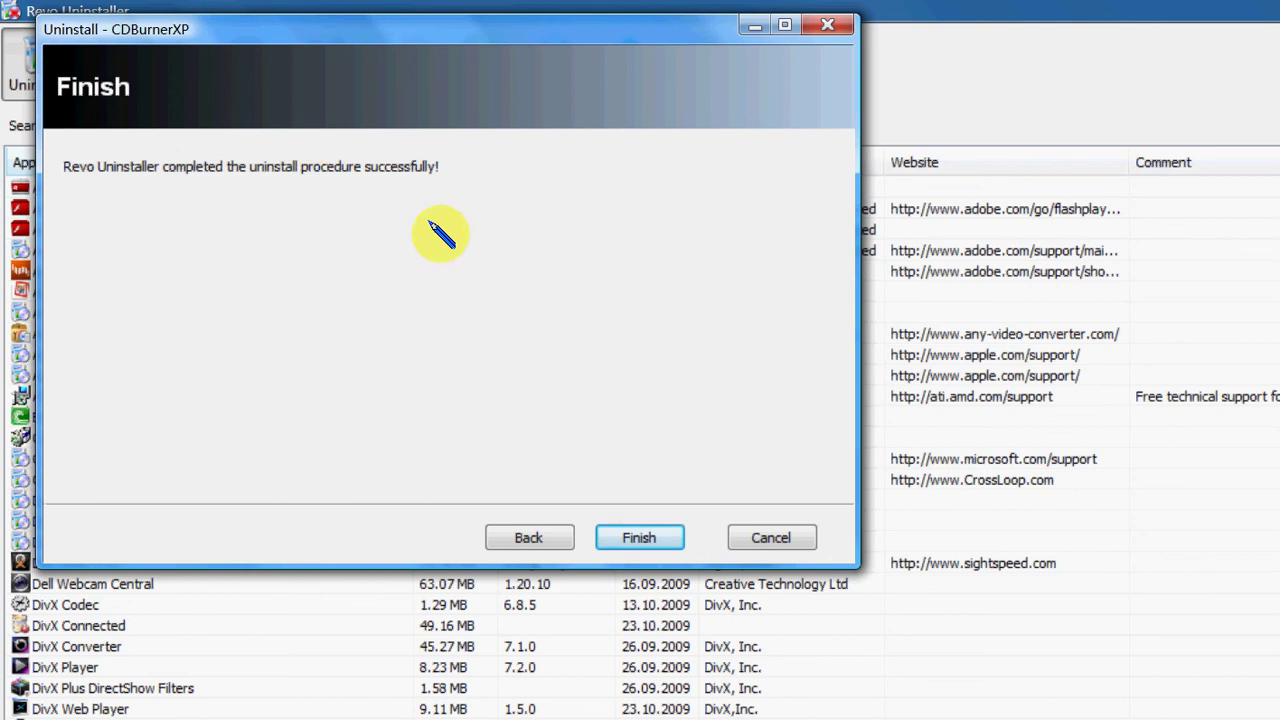
pyautogui.press('Return')
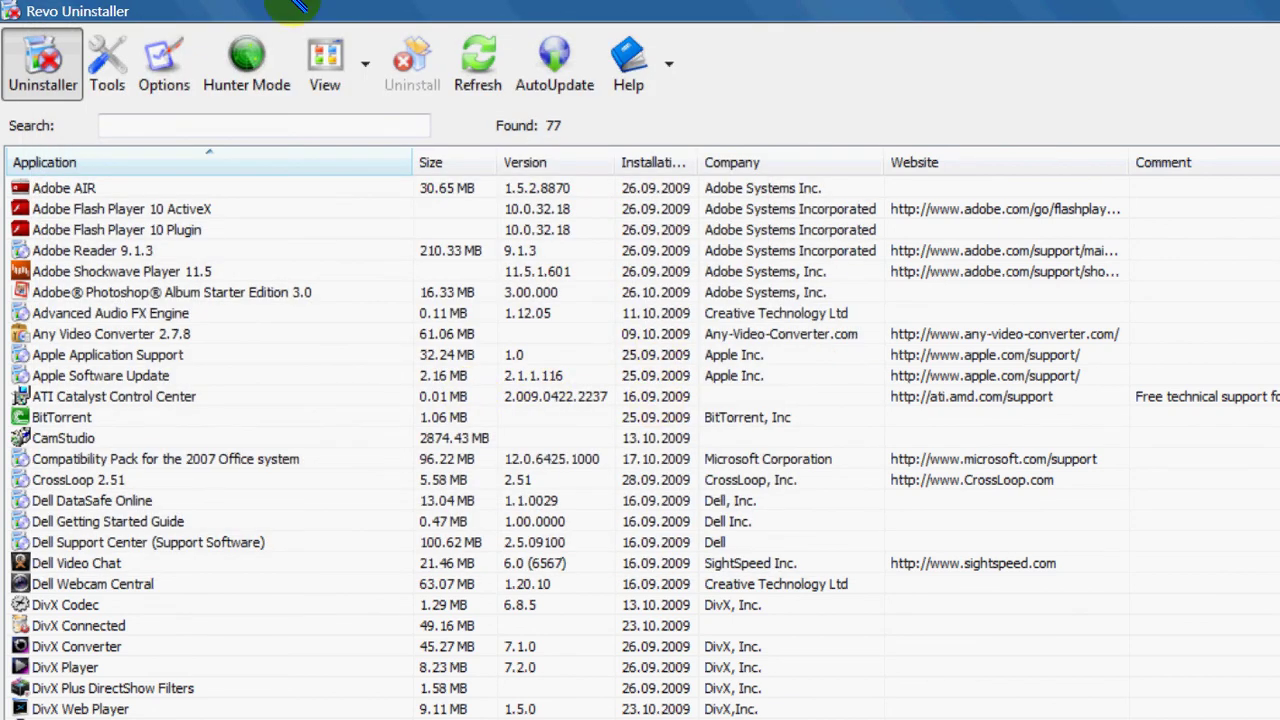
# Disable the DivX Connected Scanner startup entry in Autorun Manager, then show the Windows Tools page.
pyautogui.click(106, 58)
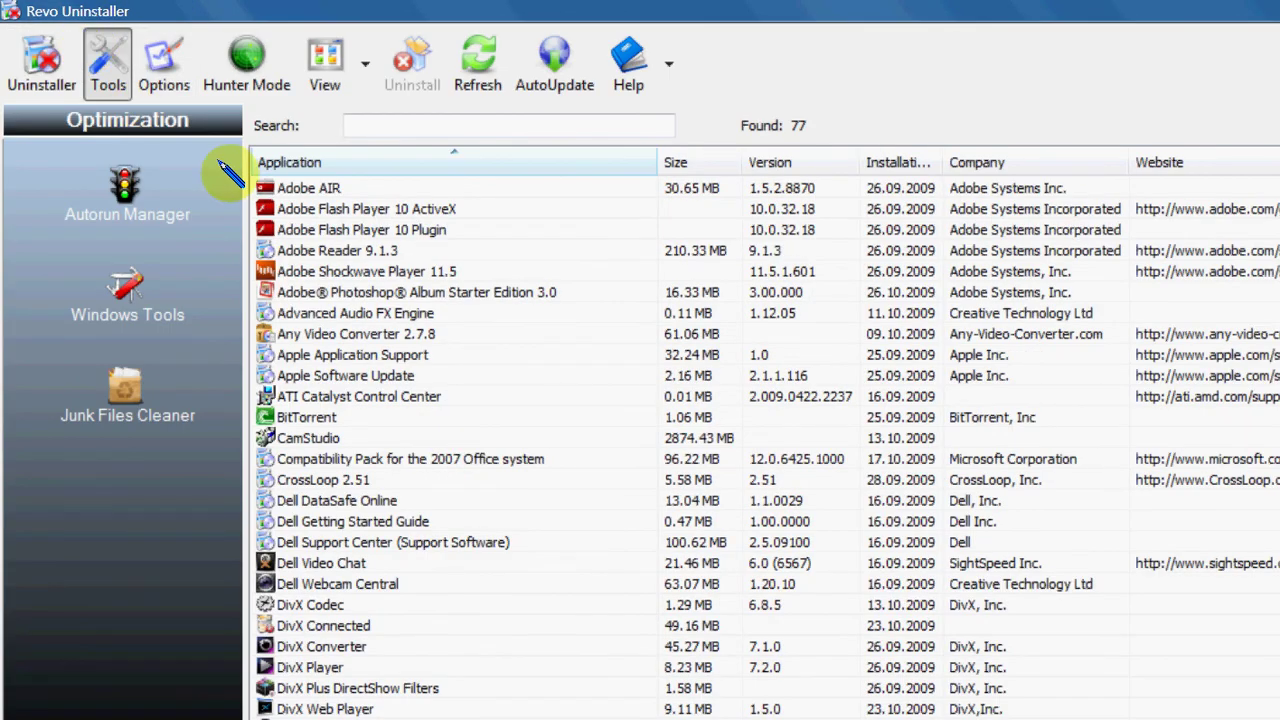
pyautogui.click(100, 165)
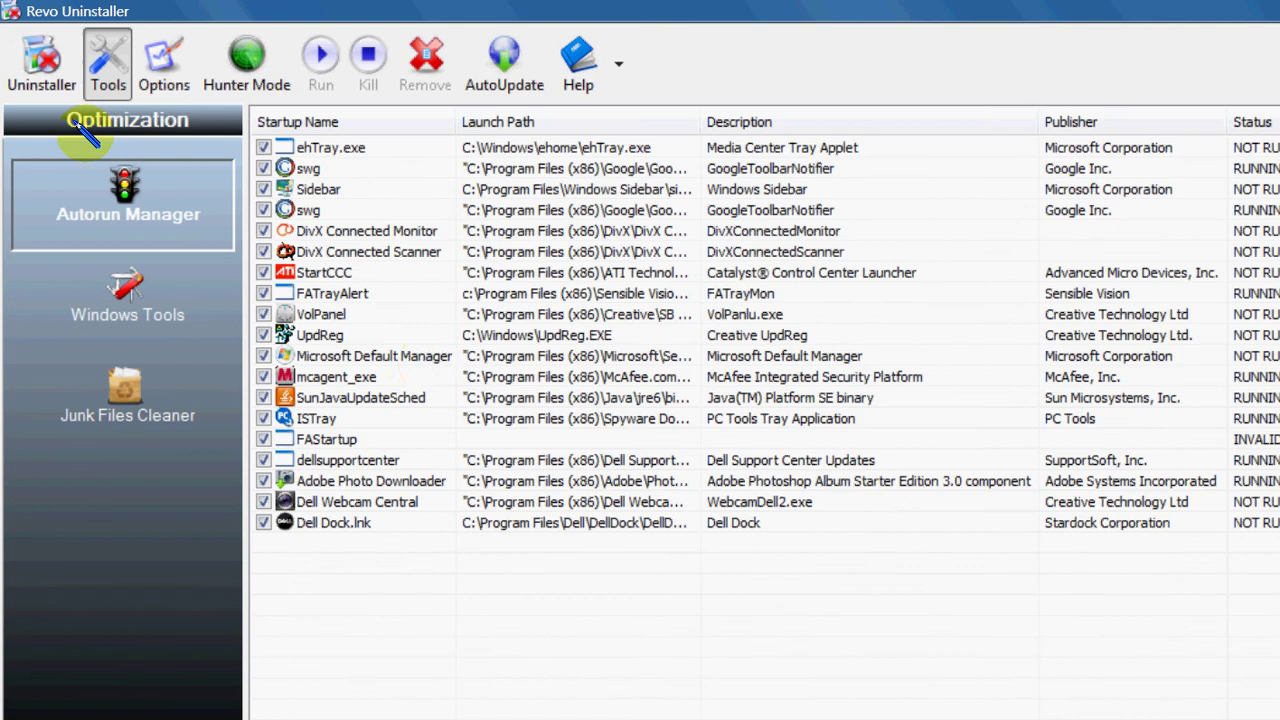
pyautogui.click(578, 252)
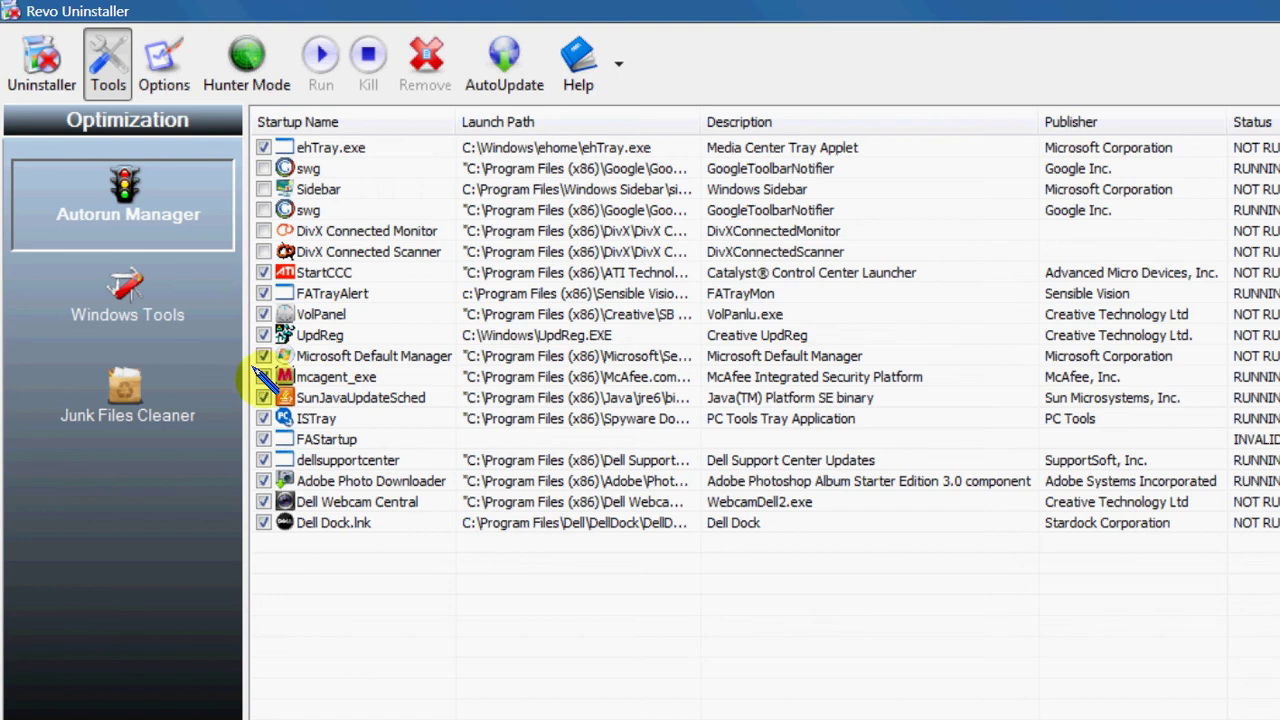
pyautogui.click(212, 285)
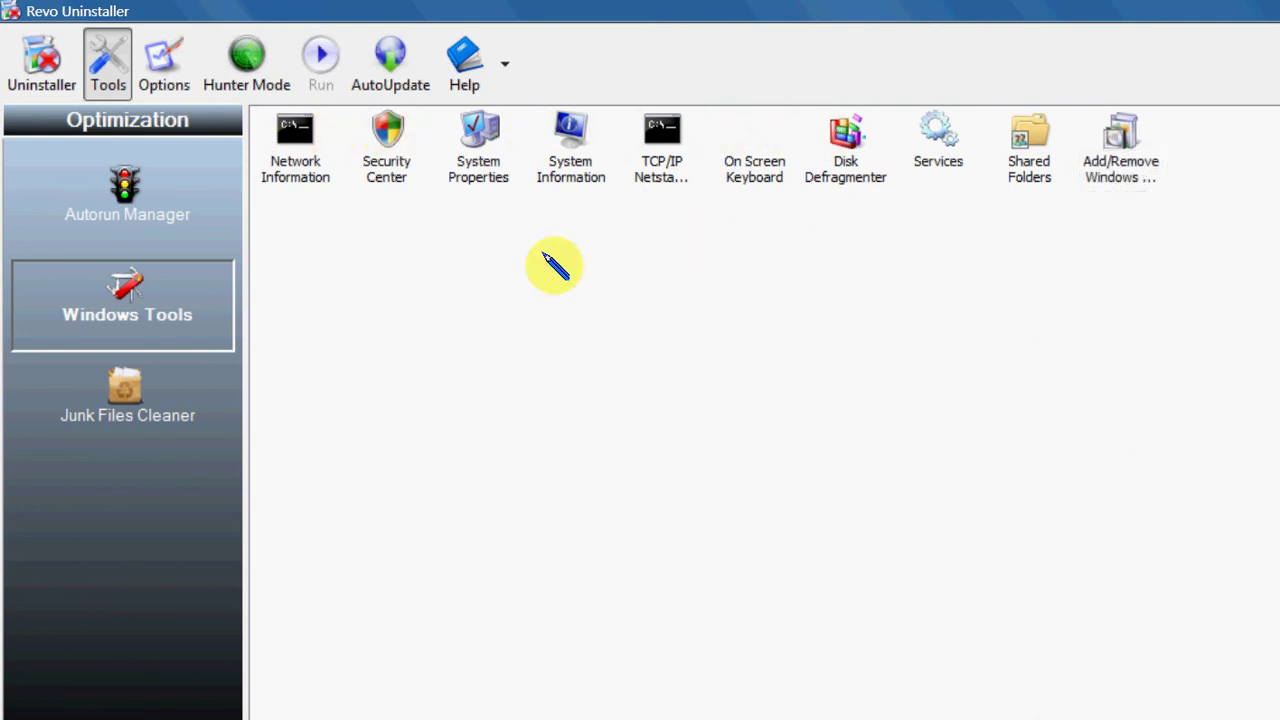
# Scan with Junk Files Cleaner and delete the 5 junk files found, including the 2252 KB RefDB.old.
pyautogui.press('Down')
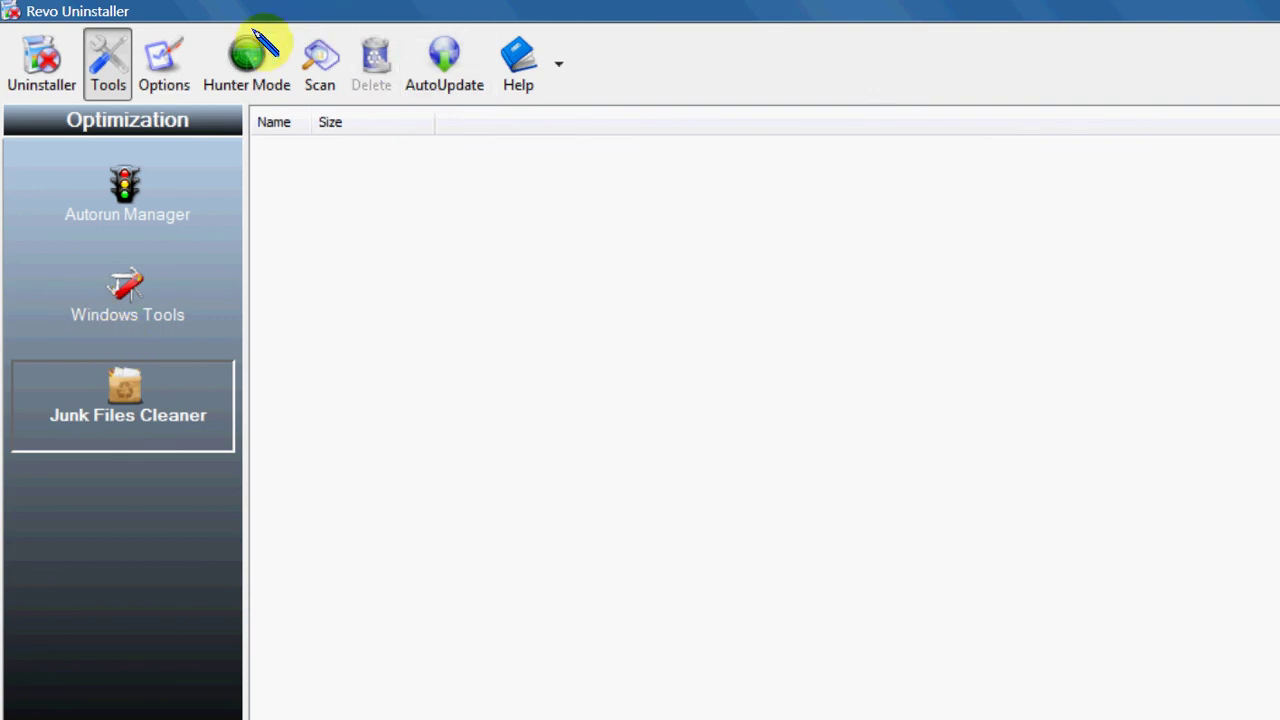
pyautogui.click(320, 62)
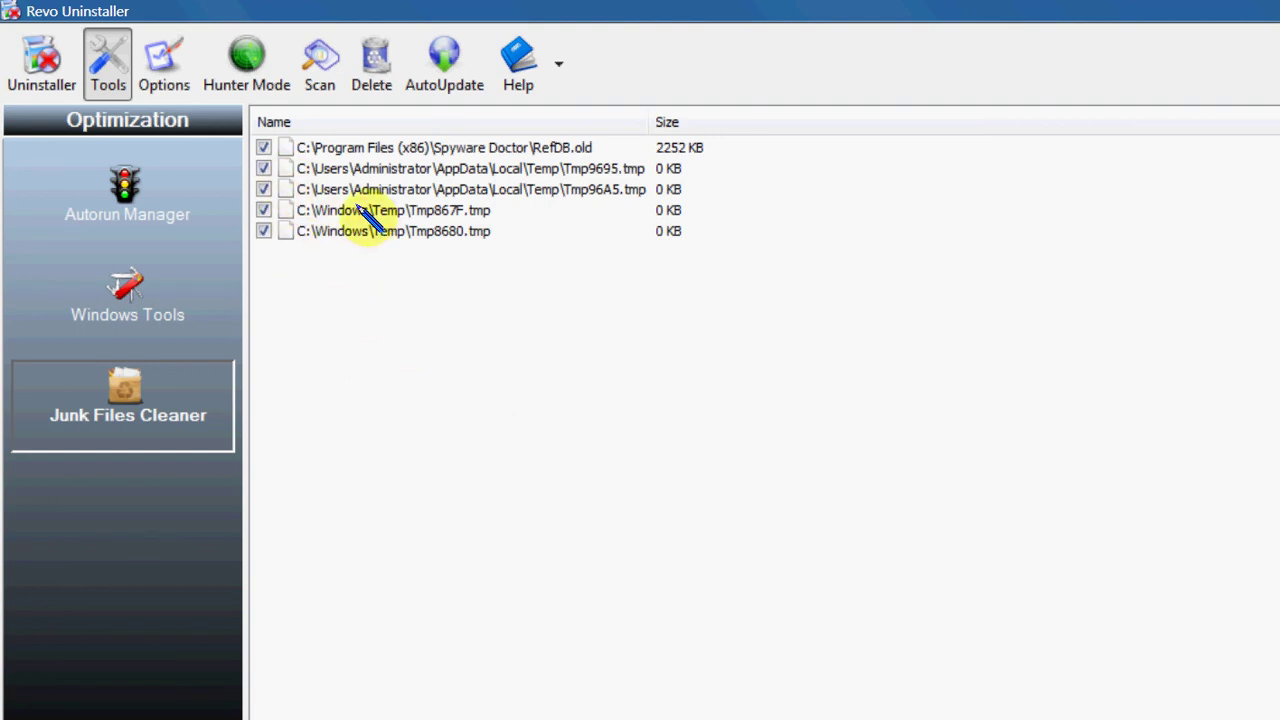
pyautogui.click(371, 62)
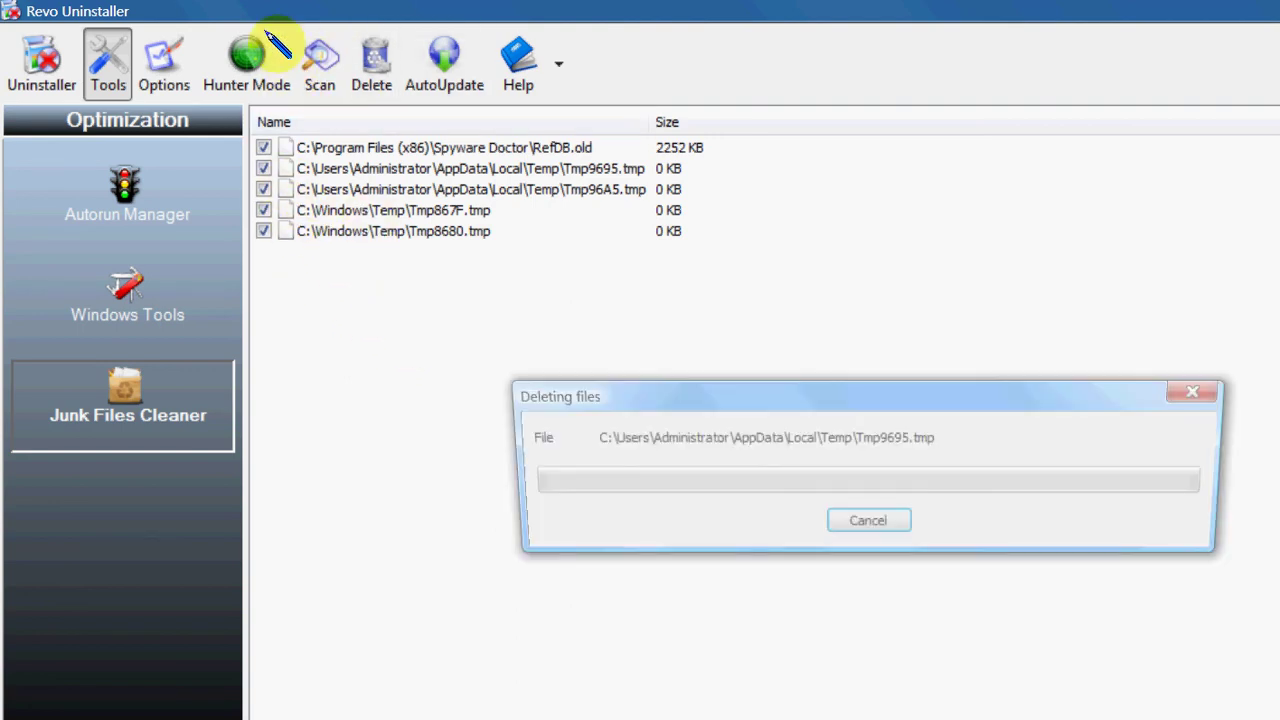